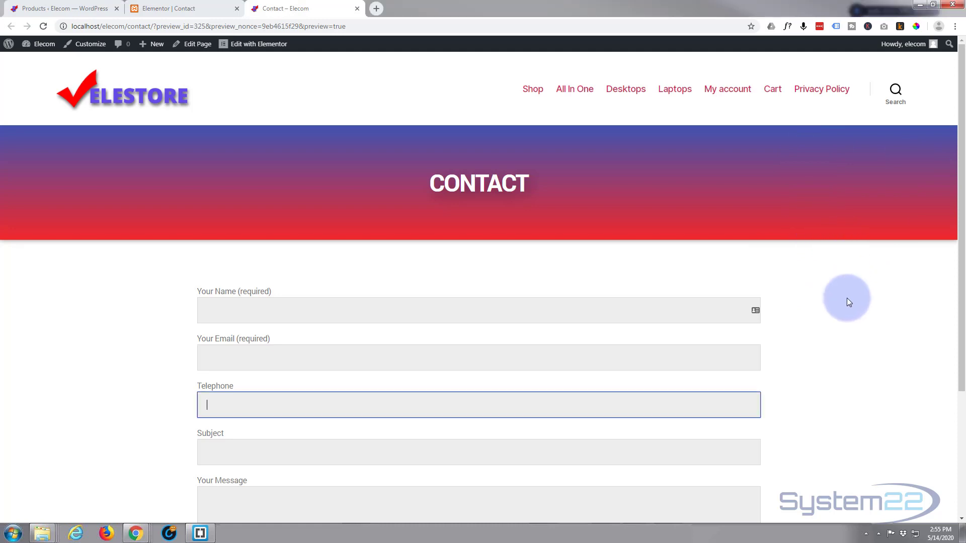
pyautogui.scroll(-3, 848, 297)
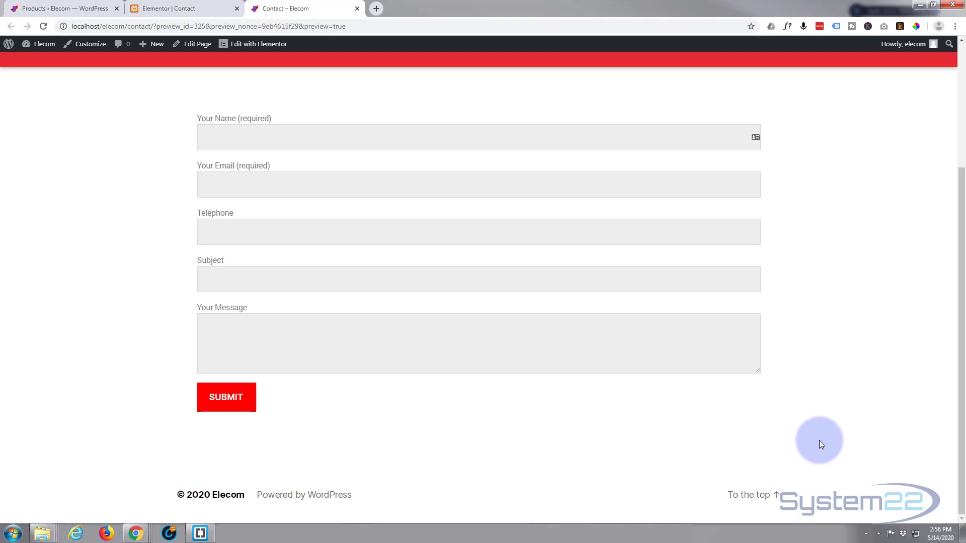
pyautogui.scroll(2, 816, 445)
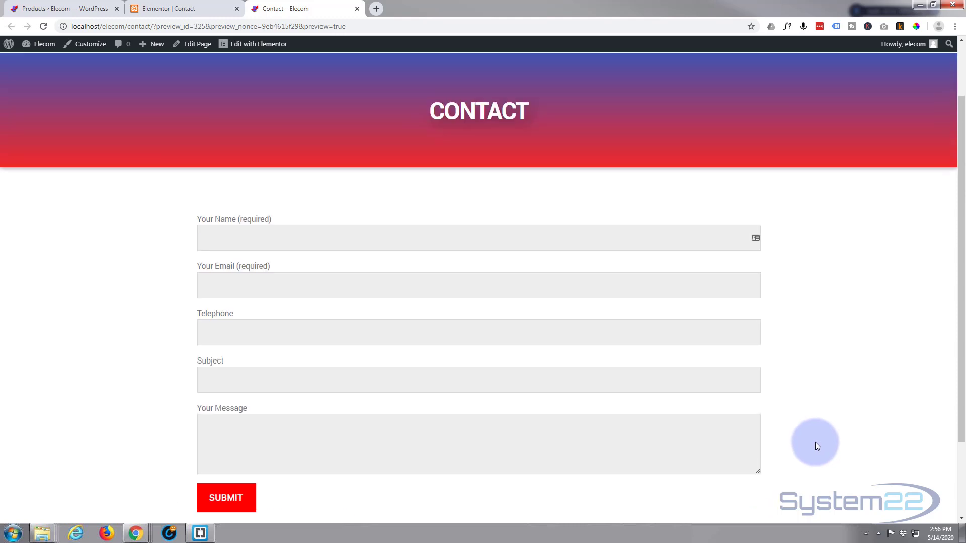
pyautogui.scroll(2, 815, 442)
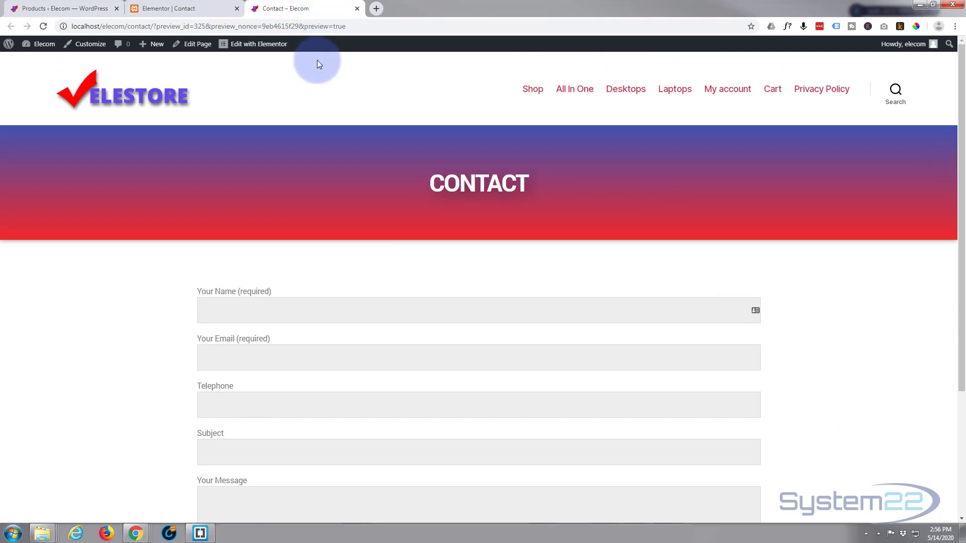
# Step: Search the web for "maps" in a new browser tab and open Google Maps
pyautogui.click(376, 9)
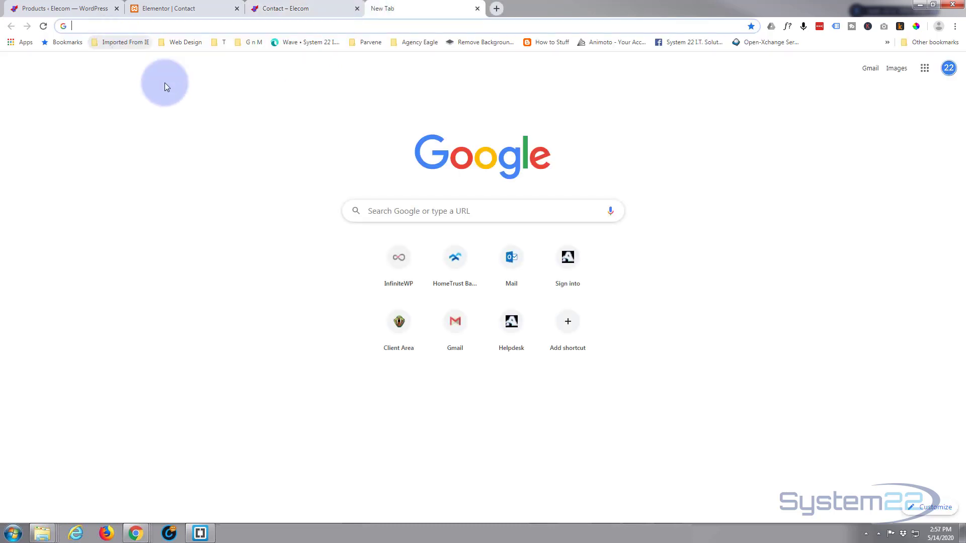
pyautogui.click(392, 213)
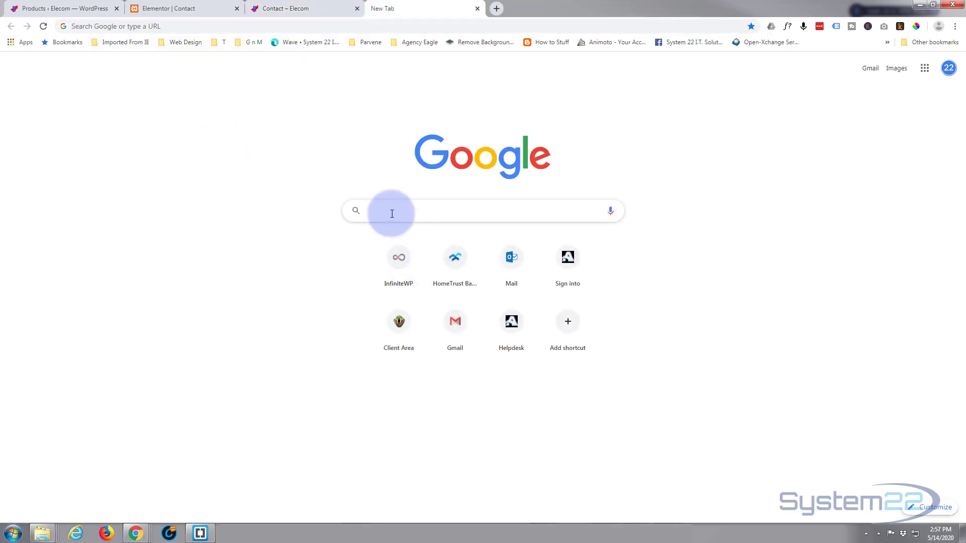
pyautogui.write('maps')
pyautogui.press('Return')
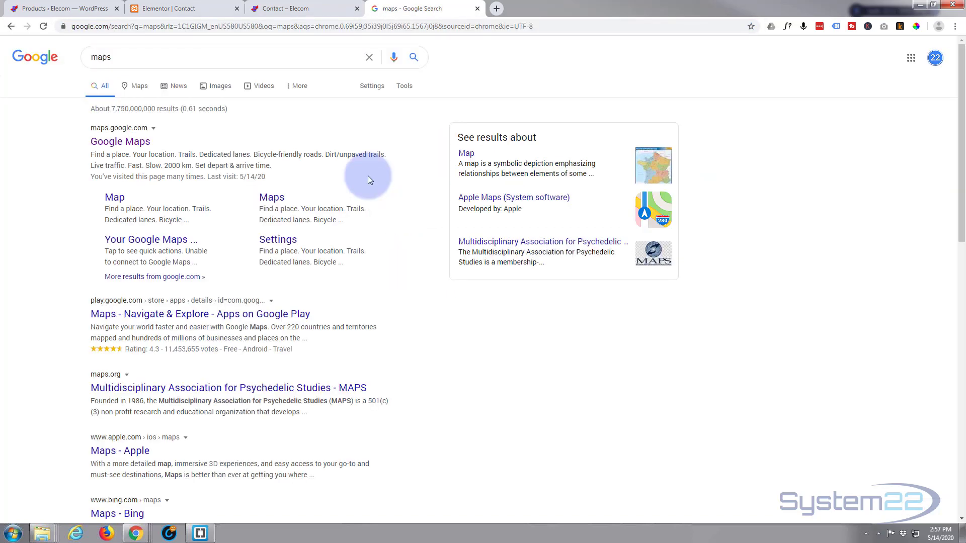
pyautogui.click(126, 143)
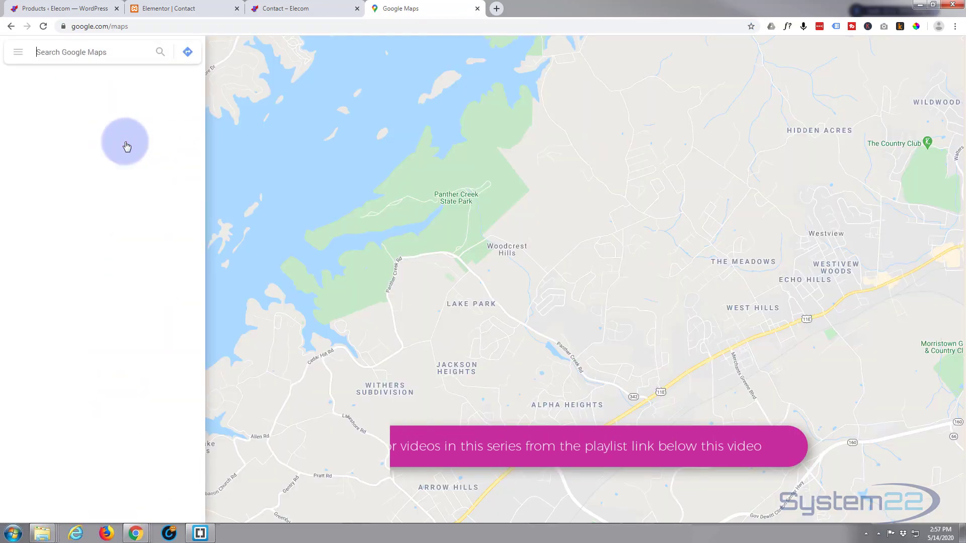
# Step: Find The White House in Google Maps and zoom the map out to show the wider Washington area
pyautogui.click(61, 52)
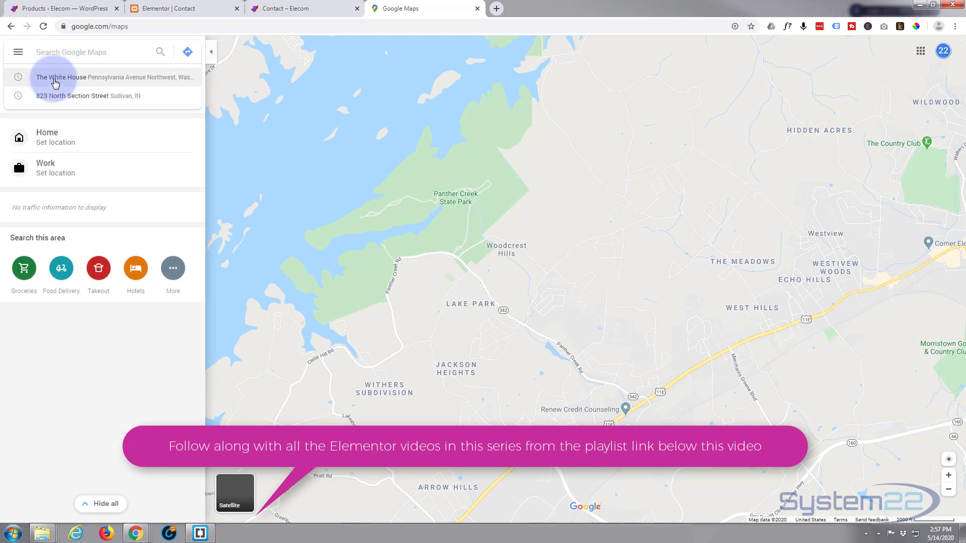
pyautogui.click(55, 81)
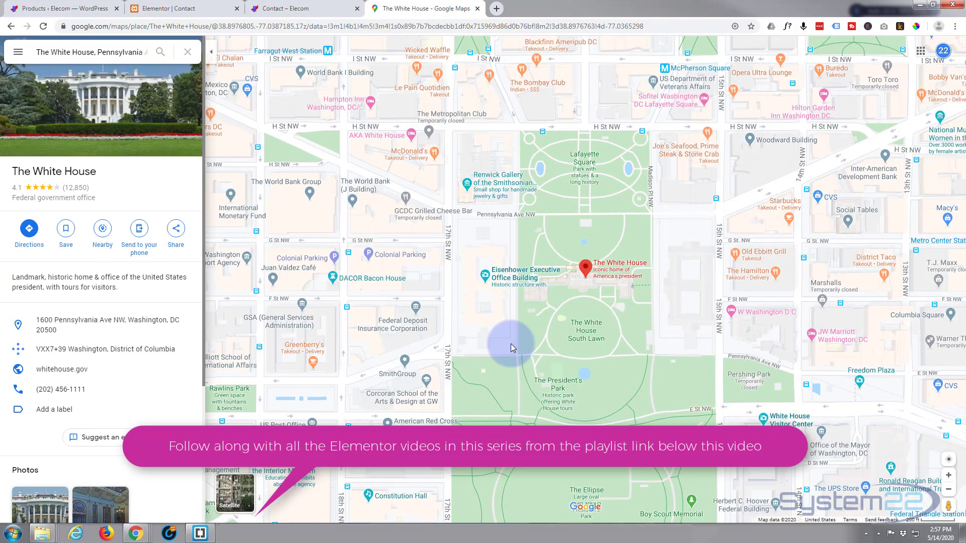
pyautogui.scroll(-4, 454, 330)
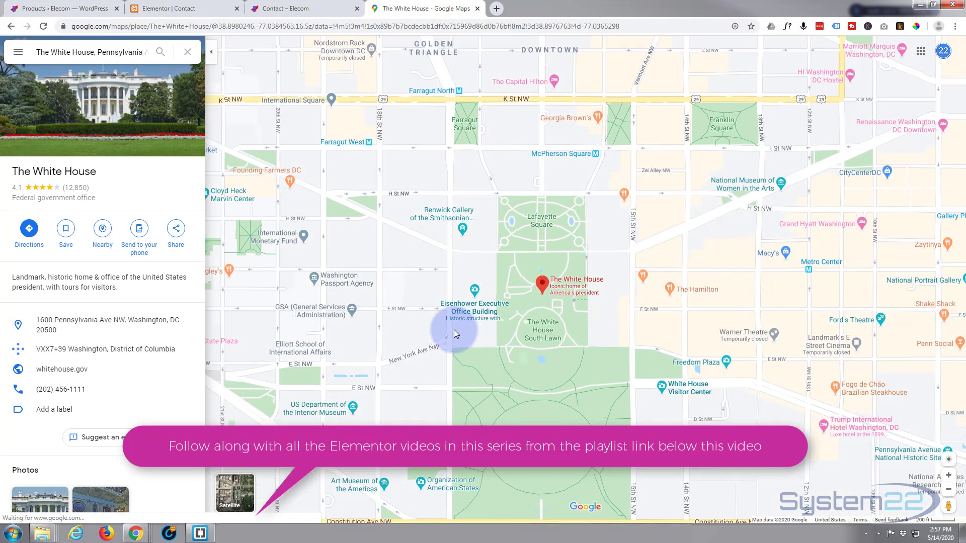
pyautogui.scroll(-2, 454, 330)
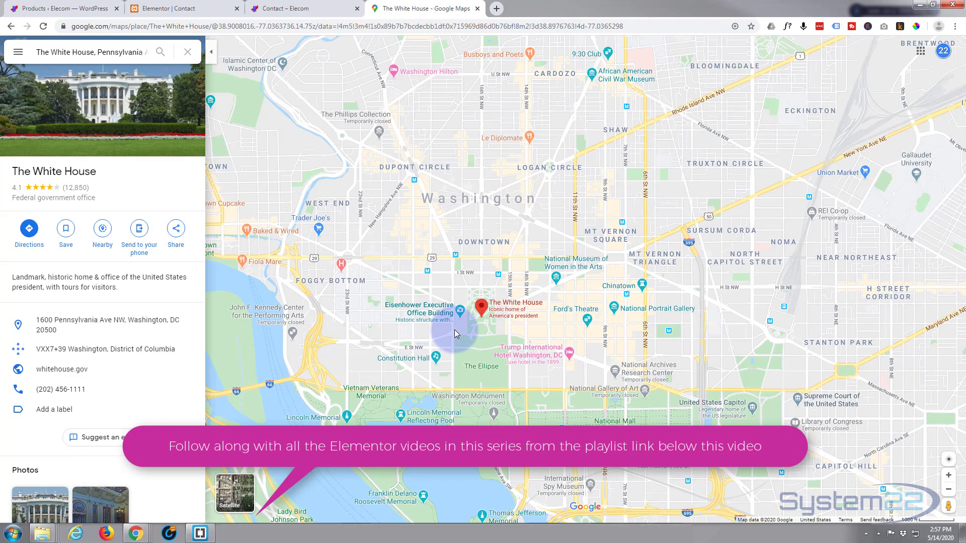
pyautogui.scroll(-3, 454, 330)
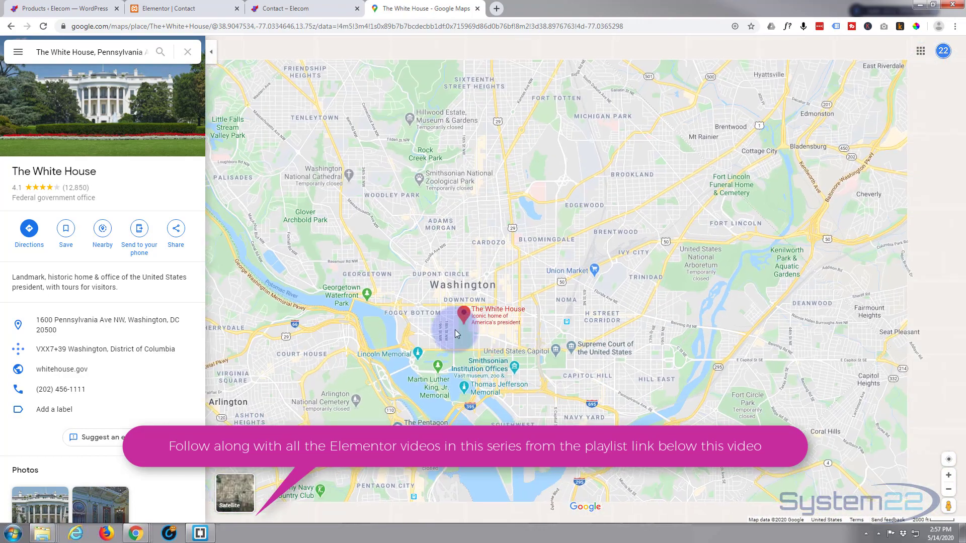
pyautogui.scroll(-2, 455, 330)
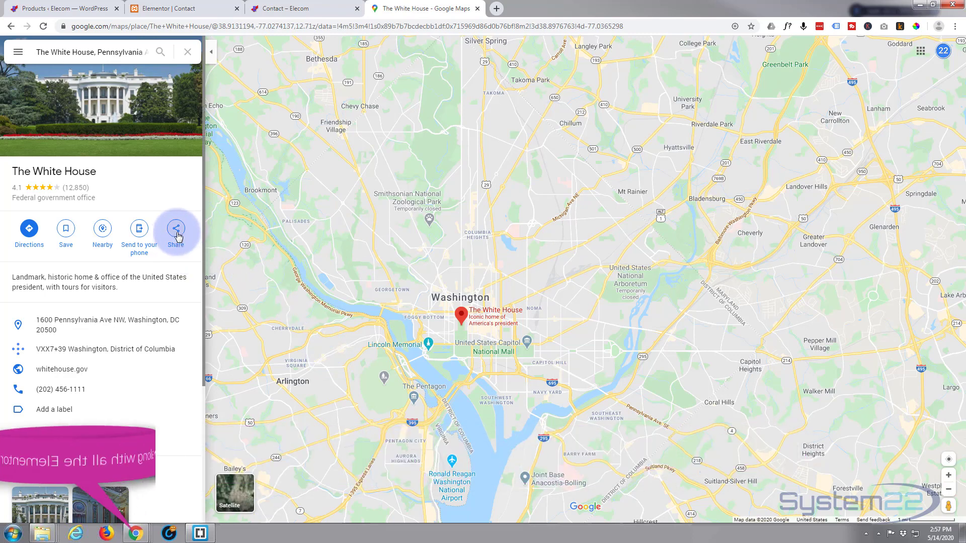
# Step: Copy the medium-size embed HTML for the White House map from its sharing options
pyautogui.click(177, 232)
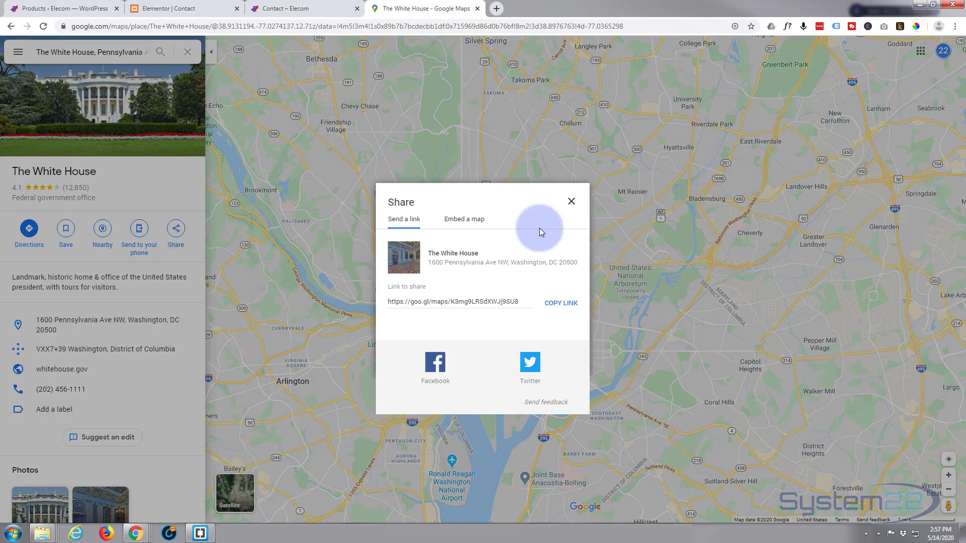
pyautogui.click(470, 222)
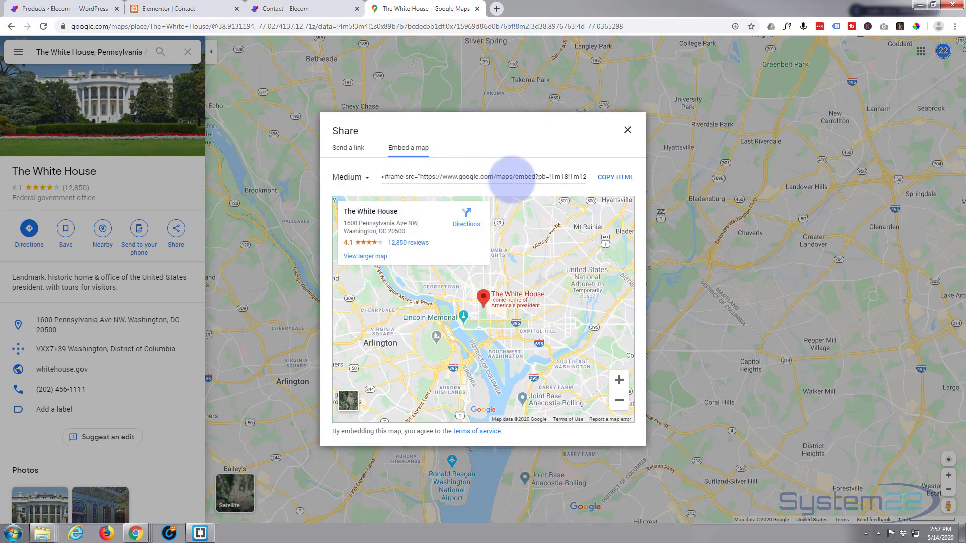
pyautogui.click(622, 181)
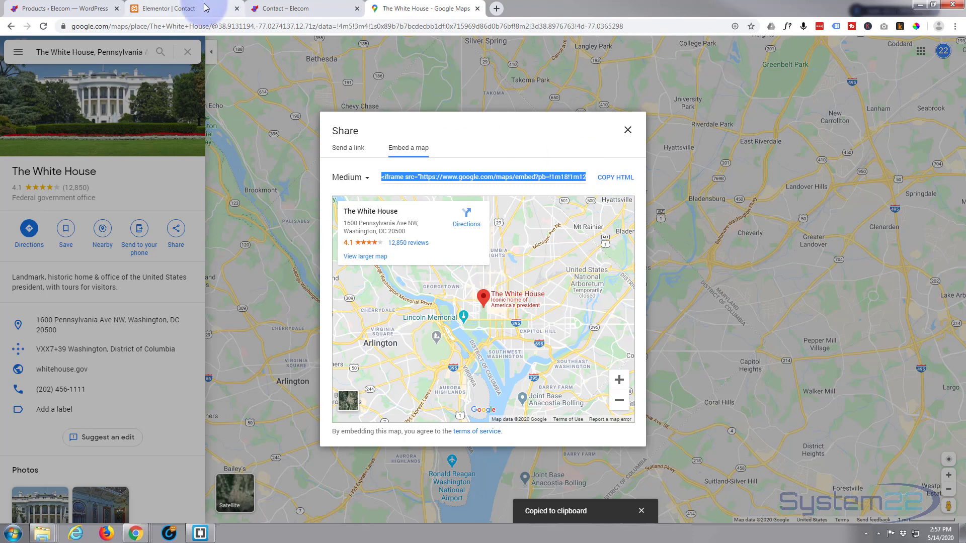
# Step: Switch to the Elementor editor, add a single-column section below the contact form, and set its content width to Full Width
pyautogui.click(290, 10)
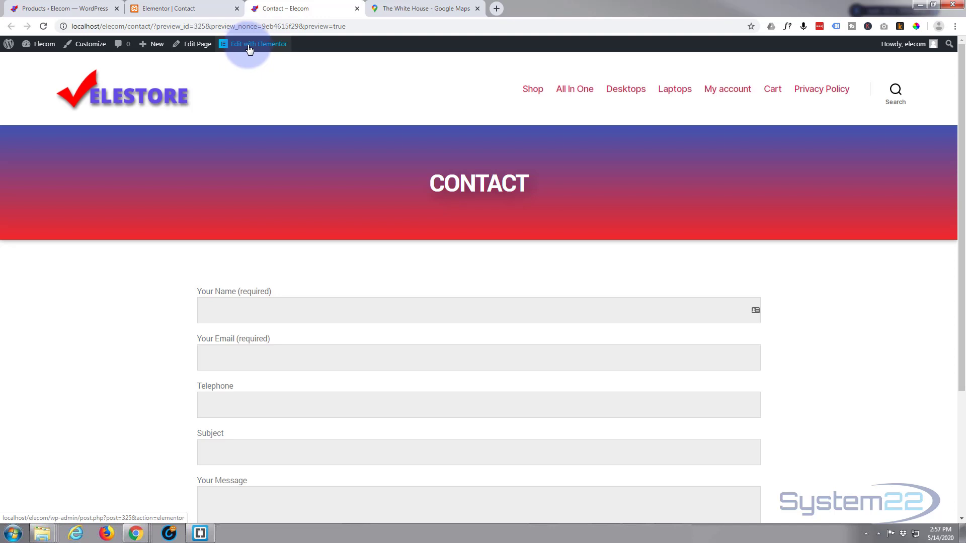
pyautogui.click(162, 9)
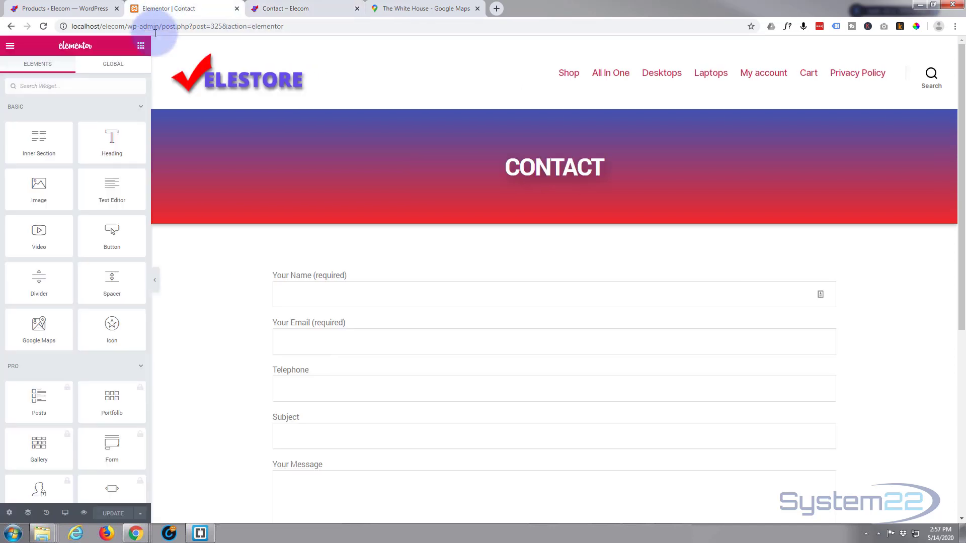
pyautogui.scroll(-6, 307, 119)
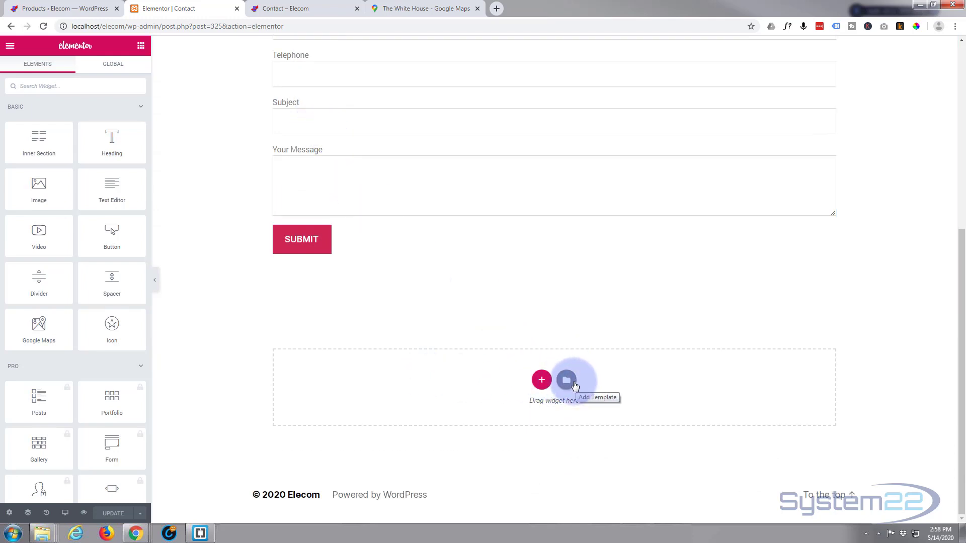
pyautogui.click(542, 380)
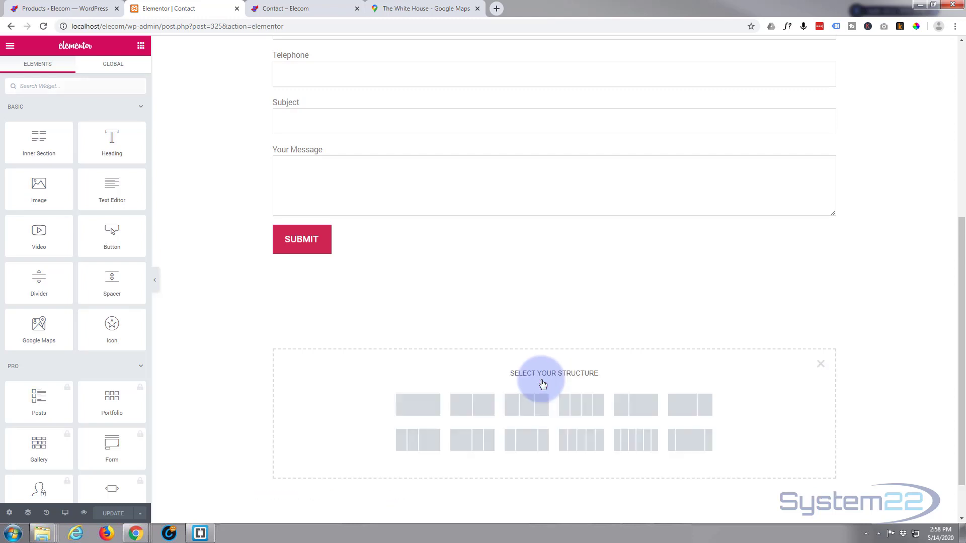
pyautogui.click(422, 410)
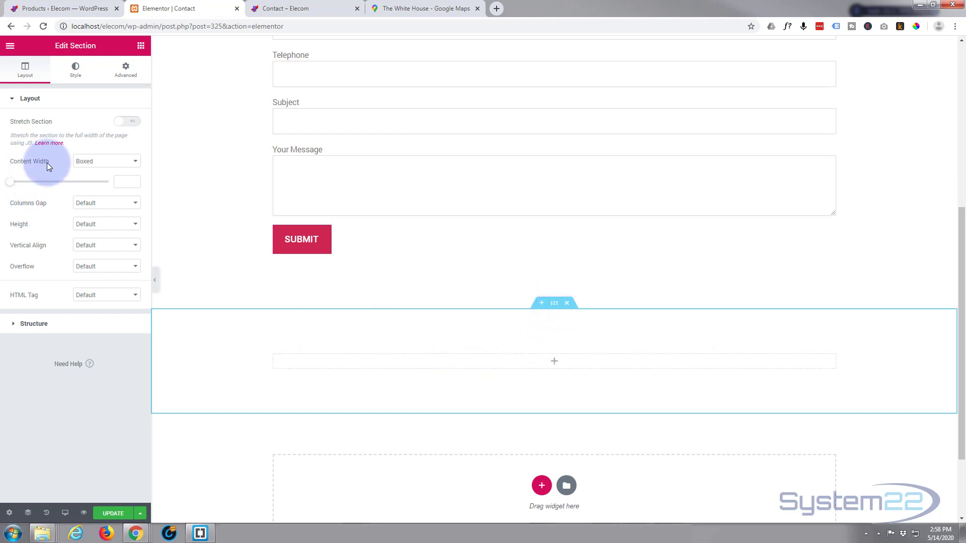
pyautogui.click(135, 162)
pyautogui.click(106, 181)
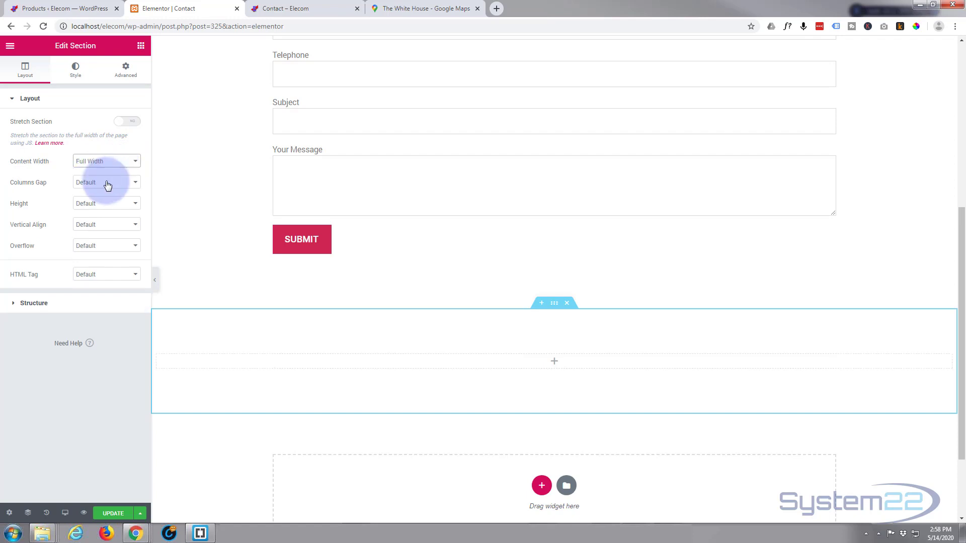
# Step: Place an HTML widget in the new full-width section below the contact form
pyautogui.click(141, 47)
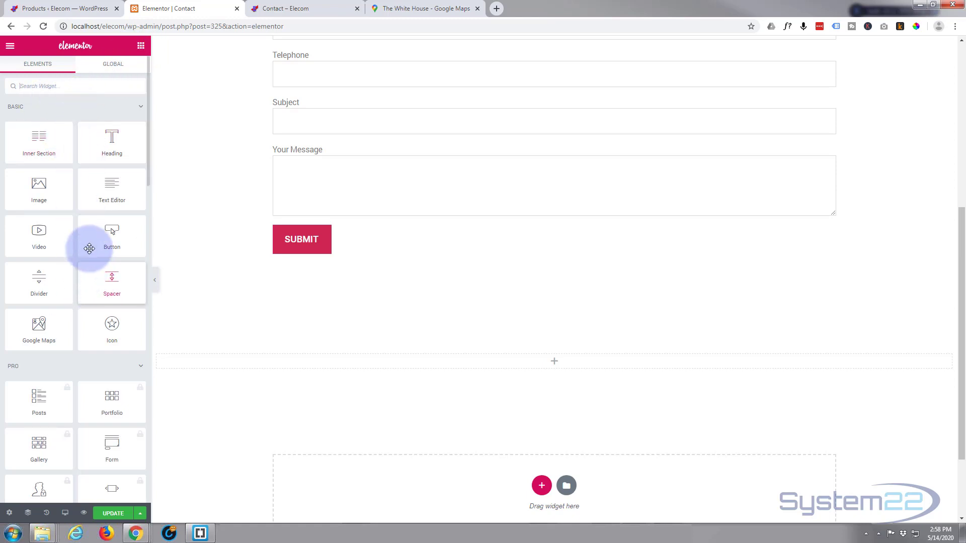
pyautogui.scroll(-2, 101, 125)
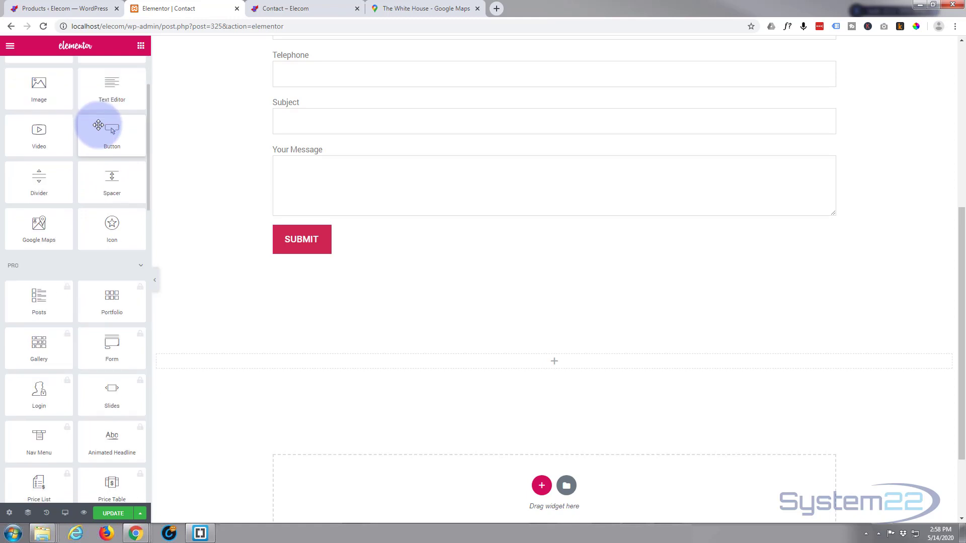
pyautogui.scroll(-10, 55, 365)
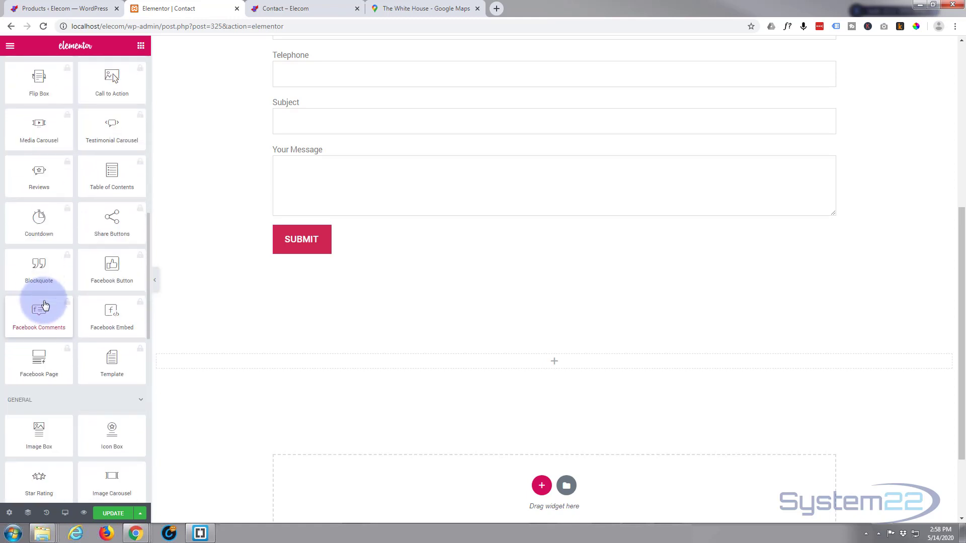
pyautogui.scroll(-3, 44, 301)
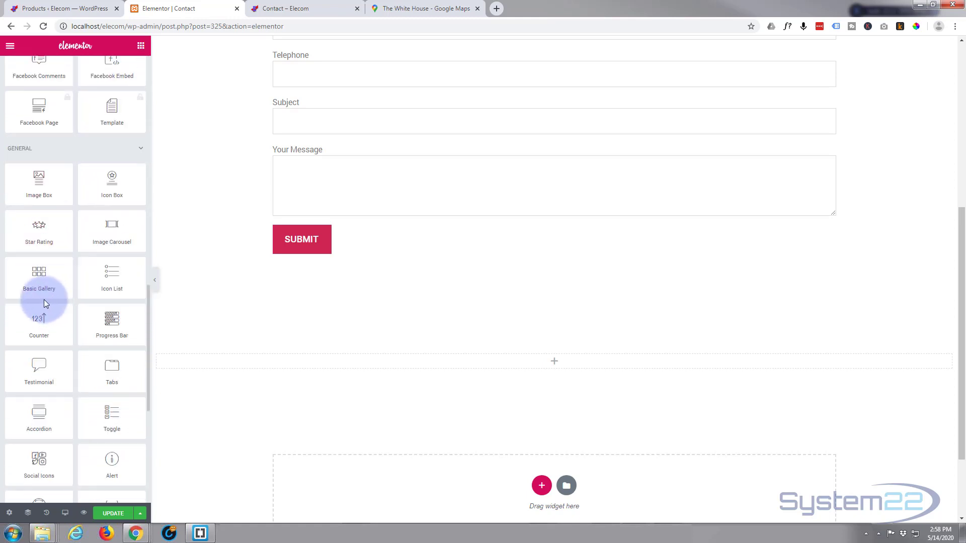
pyautogui.scroll(-3, 48, 274)
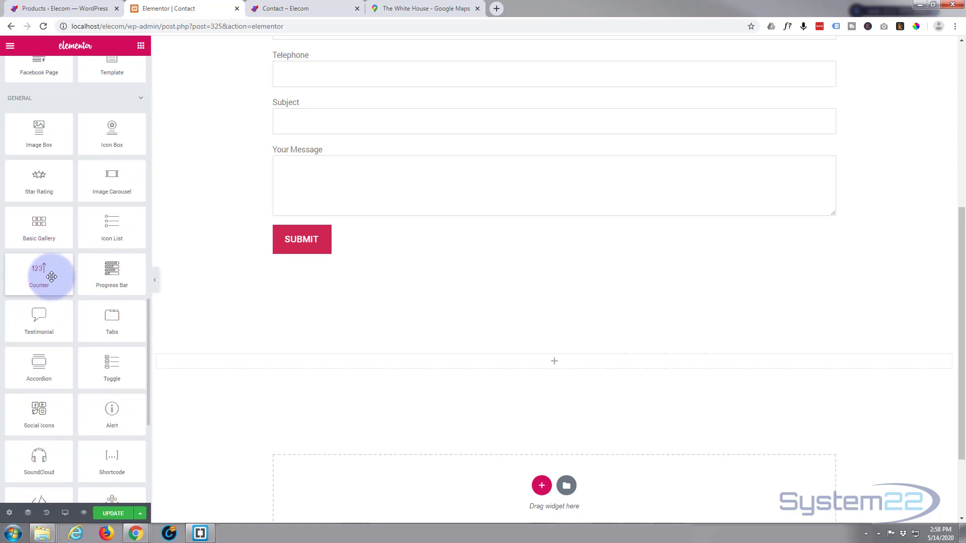
pyautogui.scroll(-1, 52, 277)
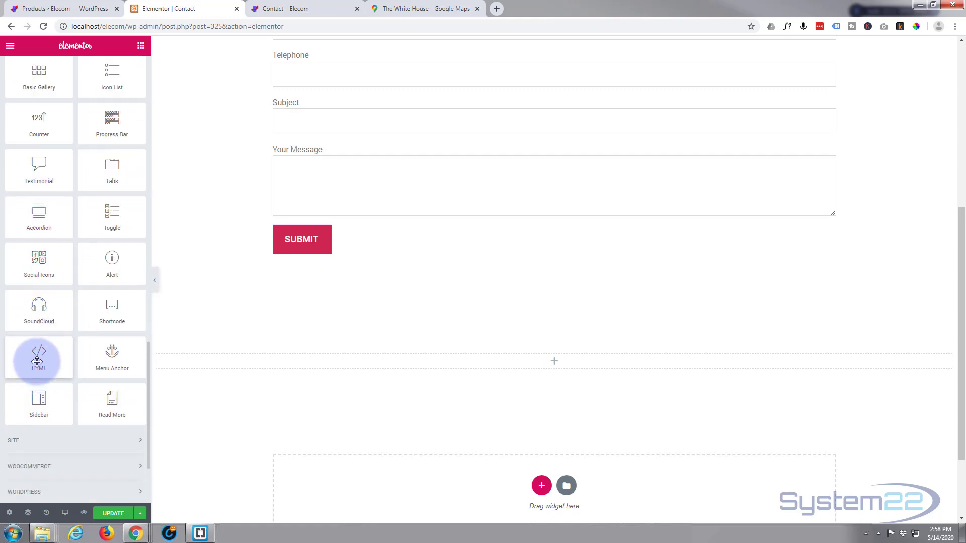
pyautogui.moveTo(37, 359); pyautogui.dragTo(569, 362)
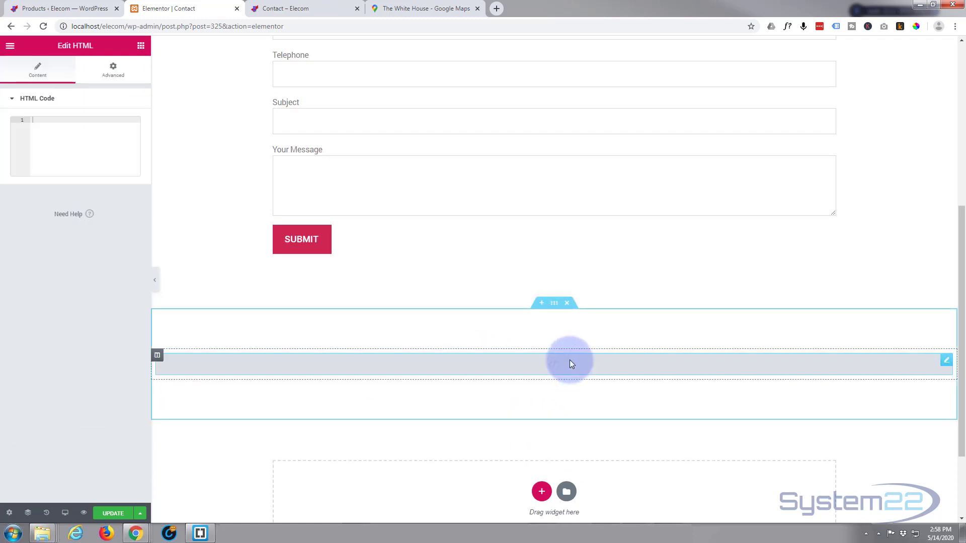
# Step: Paste the copied Google Maps embed code into the HTML widget and check the map on the page
pyautogui.click(44, 121)
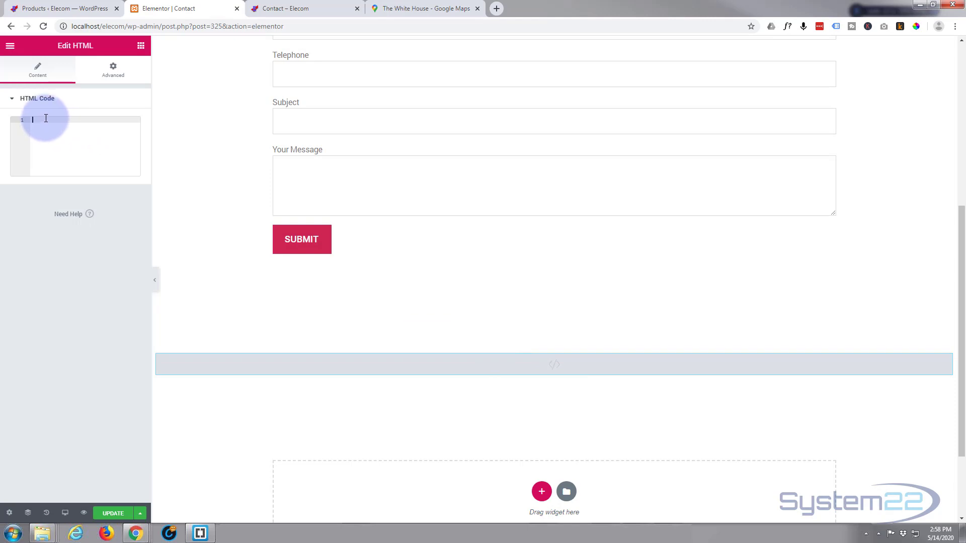
pyautogui.hotkey('ctrl', 'v')
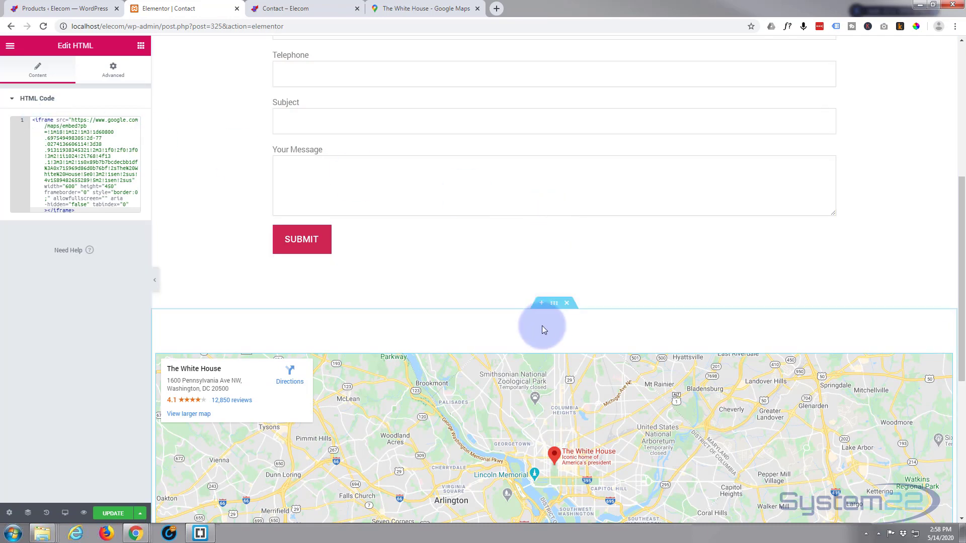
pyautogui.scroll(-2, 542, 327)
pyautogui.scroll(-2, 530, 332)
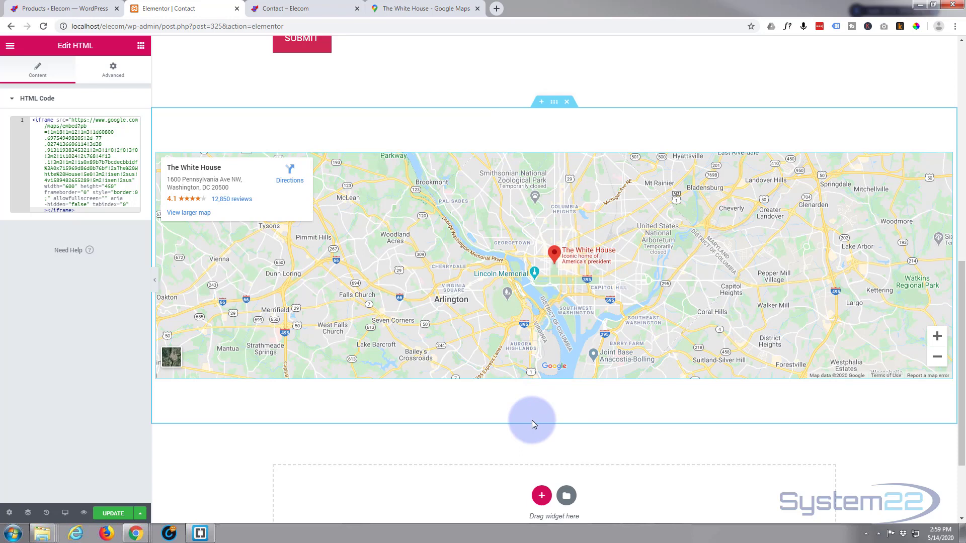
# Step: Set the map section's padding to 0 px on all four sides
pyautogui.click(554, 102)
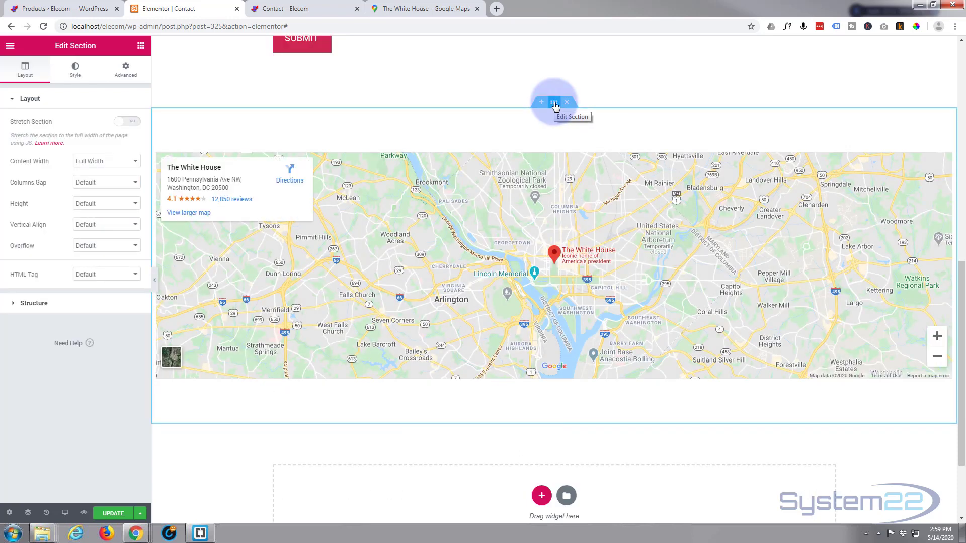
pyautogui.click(125, 71)
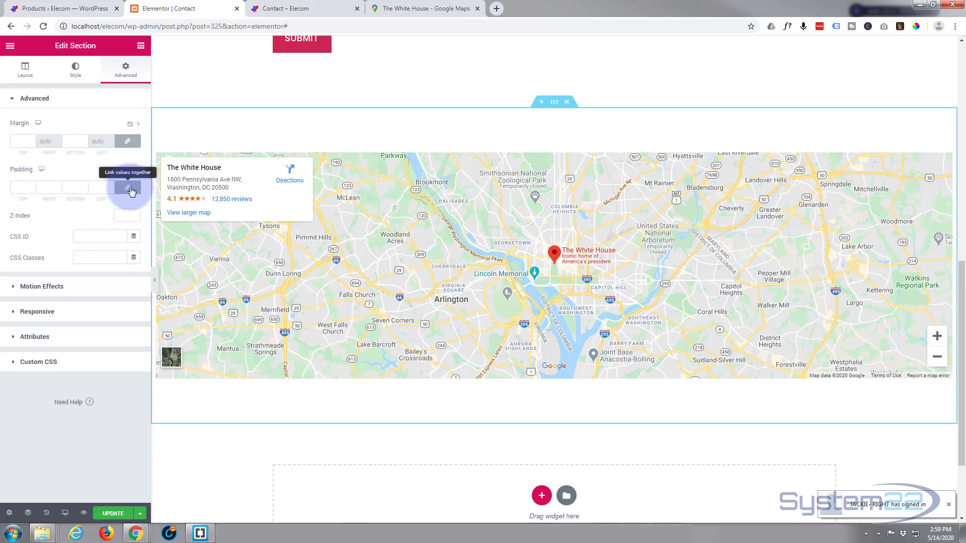
pyautogui.click(20, 188)
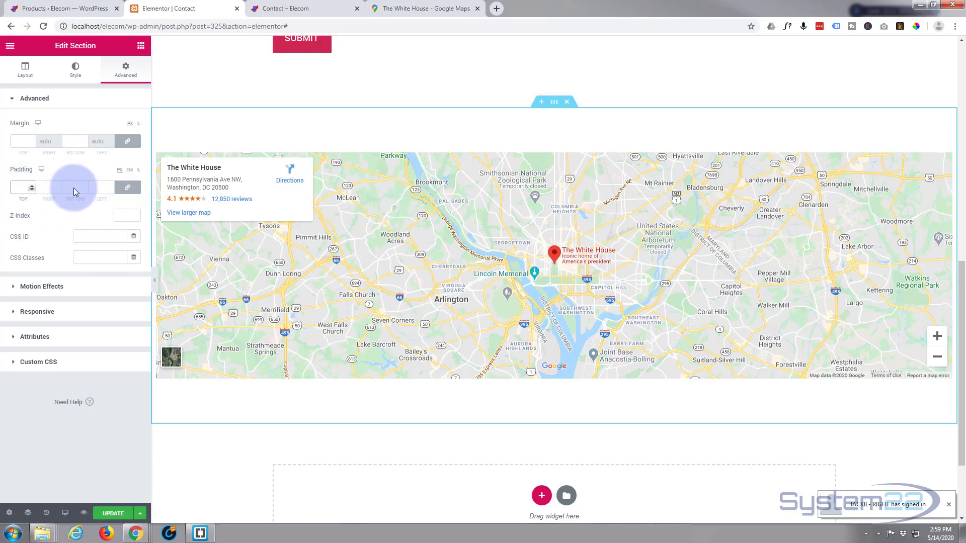
pyautogui.click(129, 190)
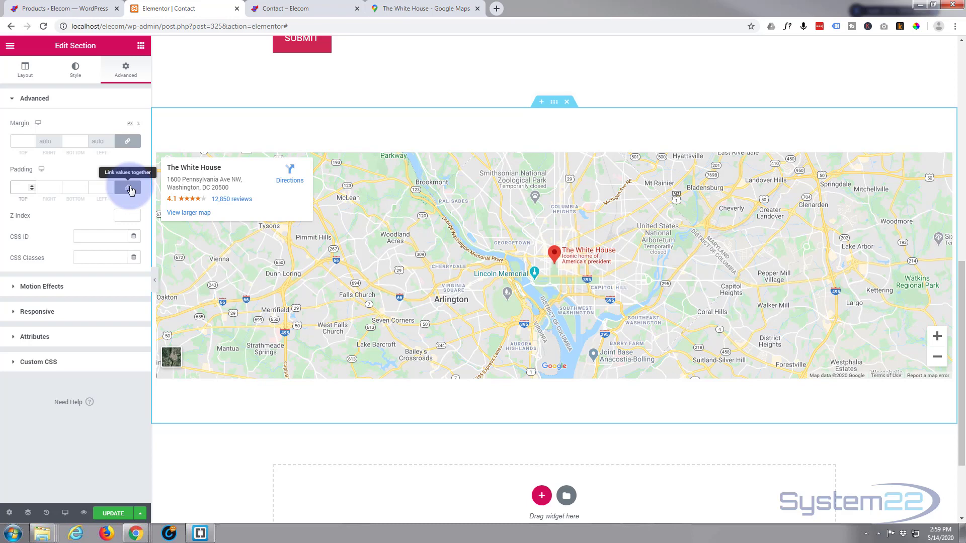
pyautogui.write('0')
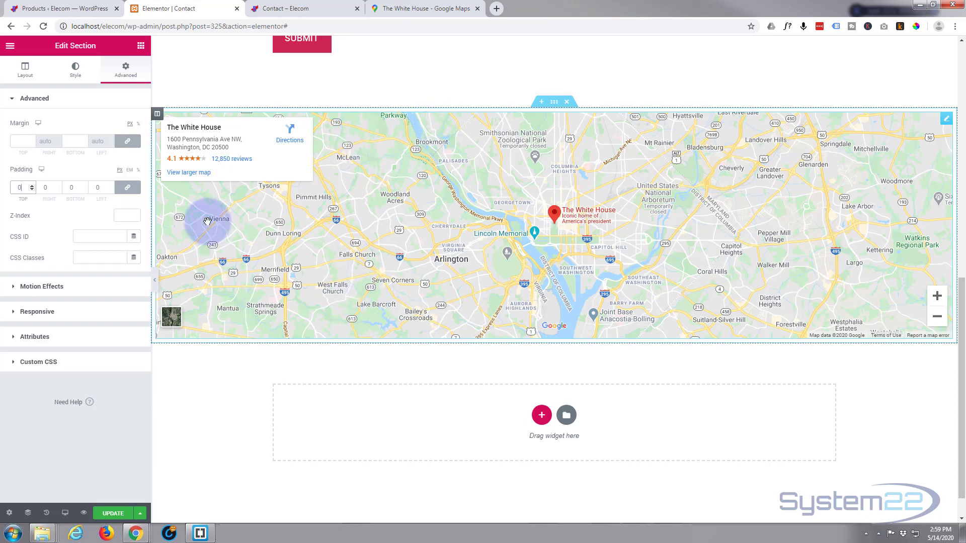
# Step: Set the padding of the column holding the map to 0 px on all sides and update the page
pyautogui.click(158, 114)
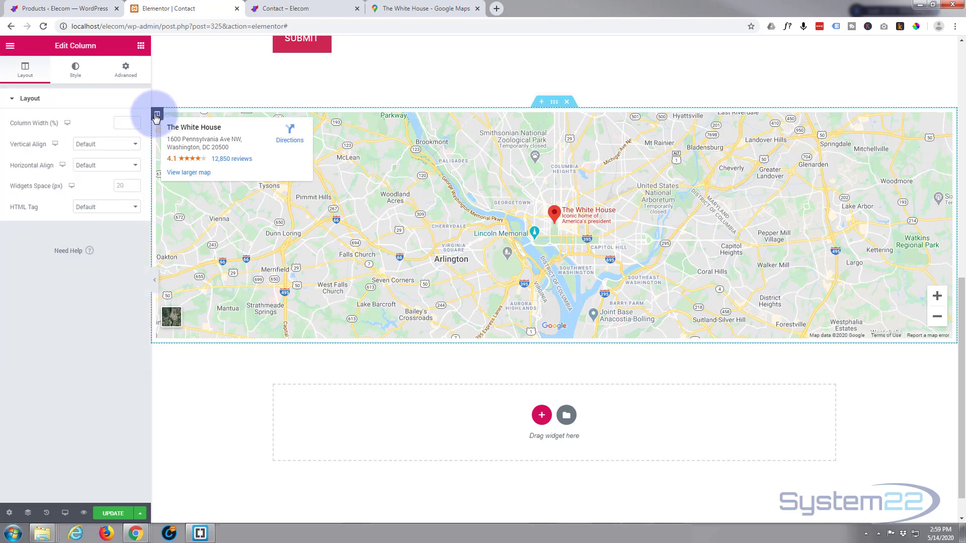
pyautogui.click(125, 71)
pyautogui.click(20, 187)
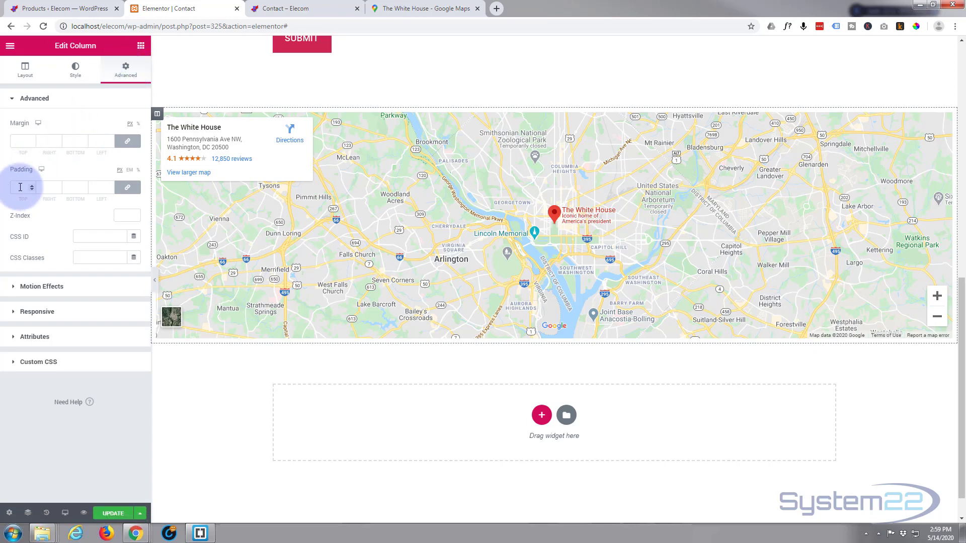
pyautogui.write('0')
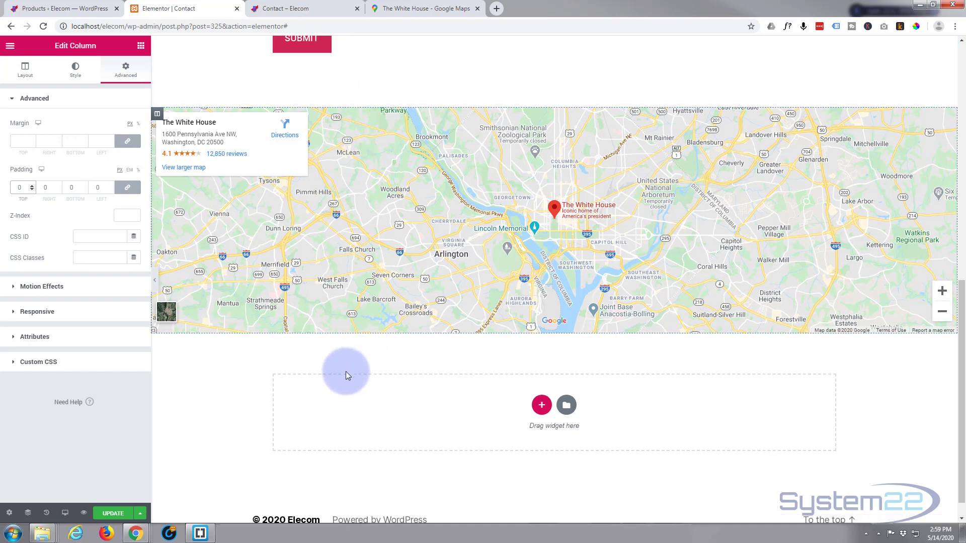
pyautogui.click(115, 514)
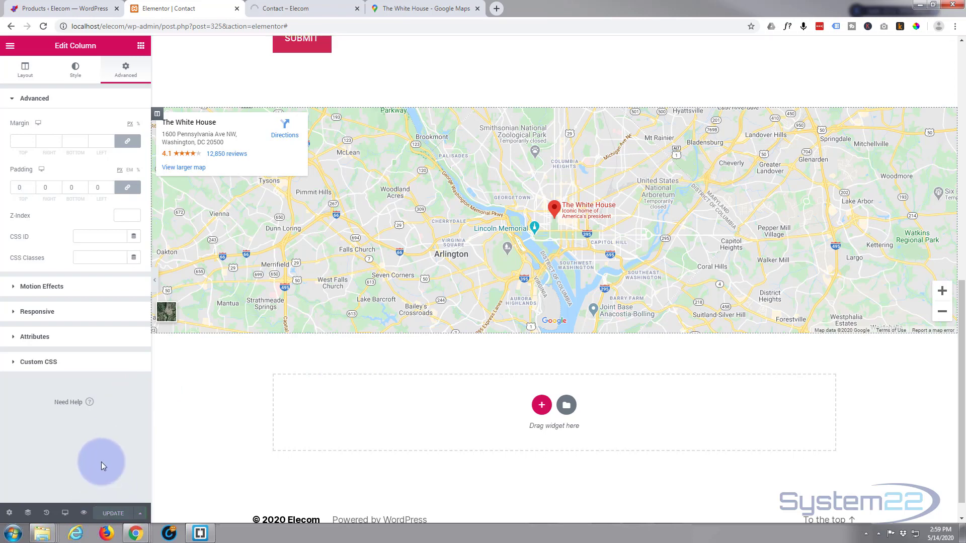
# Step: Preview the Contact page and examine the embedded map's width, height and zoom behaviour below the form
pyautogui.click(84, 513)
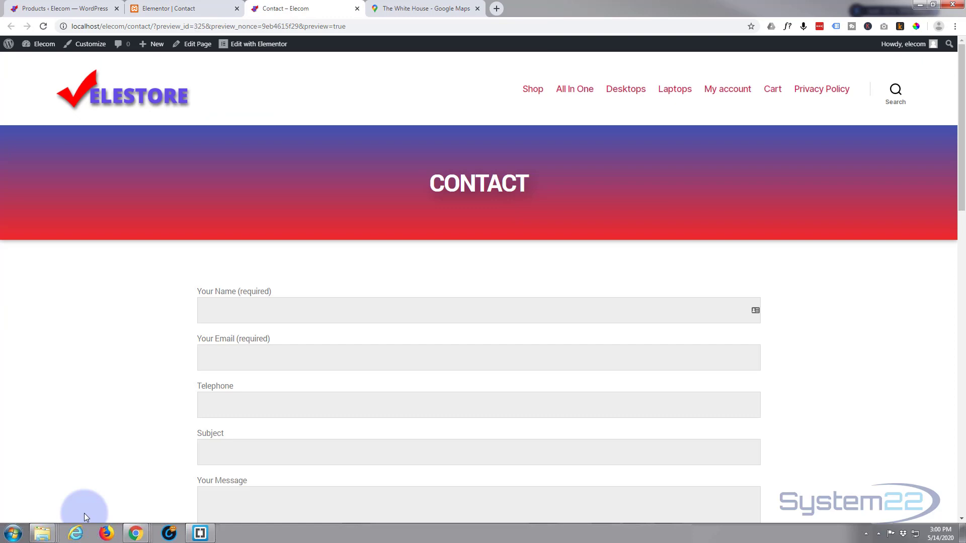
pyautogui.scroll(-5, 95, 346)
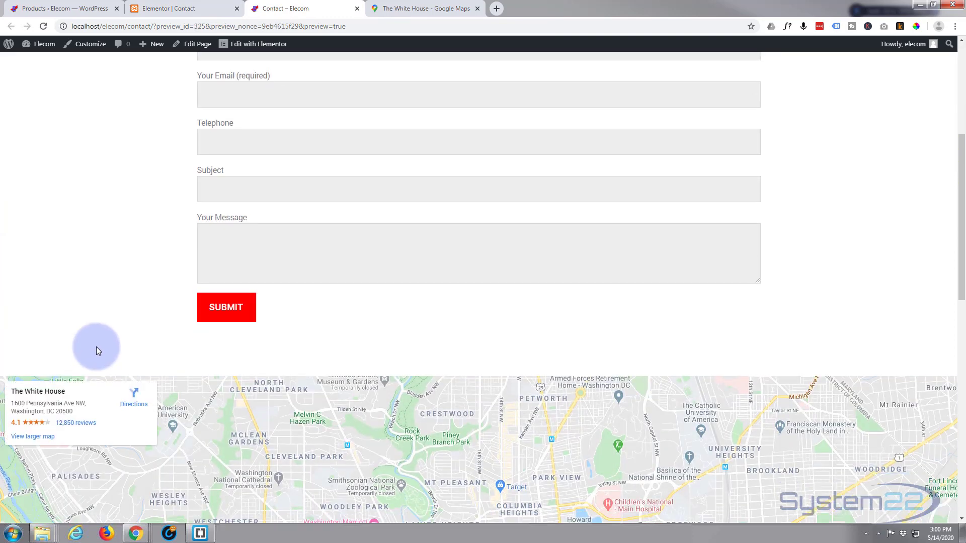
pyautogui.scroll(-1, 96, 346)
pyautogui.scroll(-2, 394, 422)
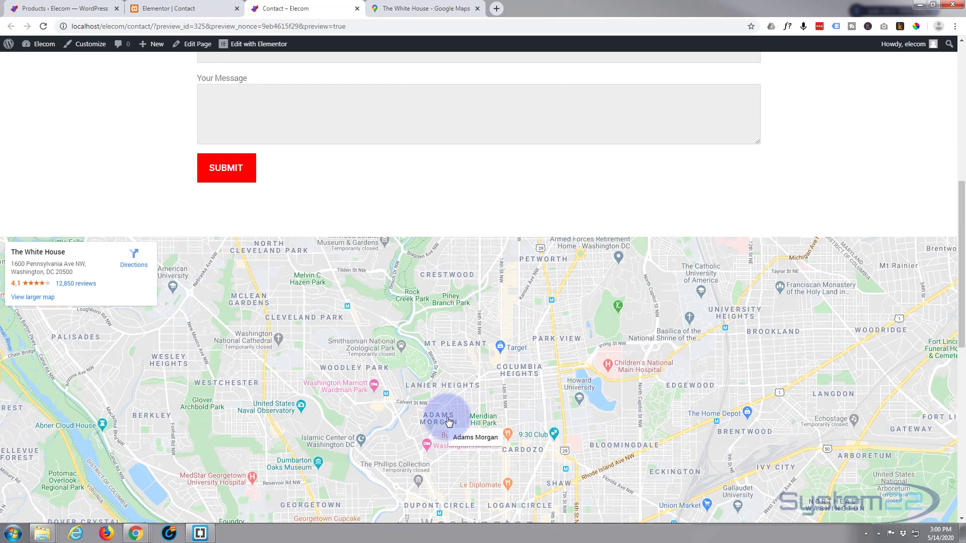
pyautogui.scroll(-2, 424, 426)
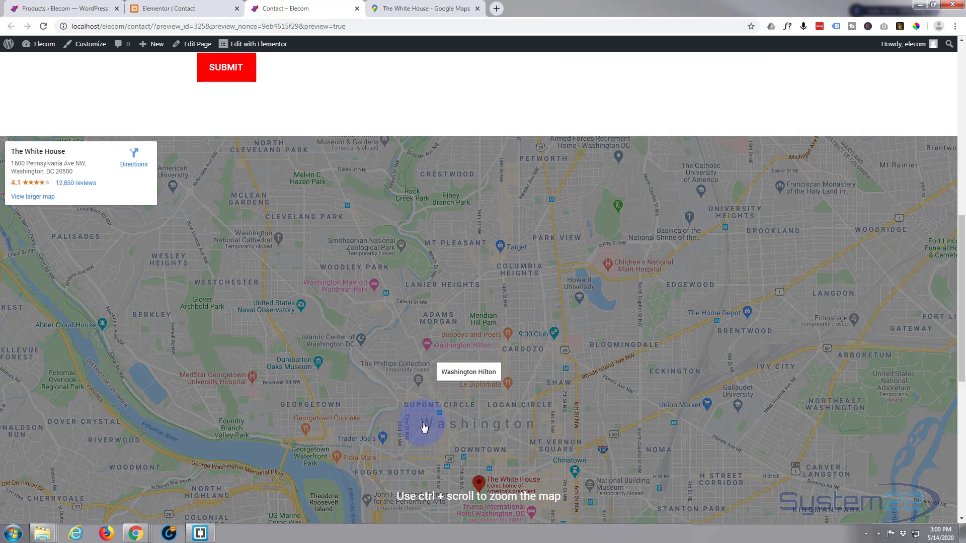
pyautogui.scroll(-8, 424, 427)
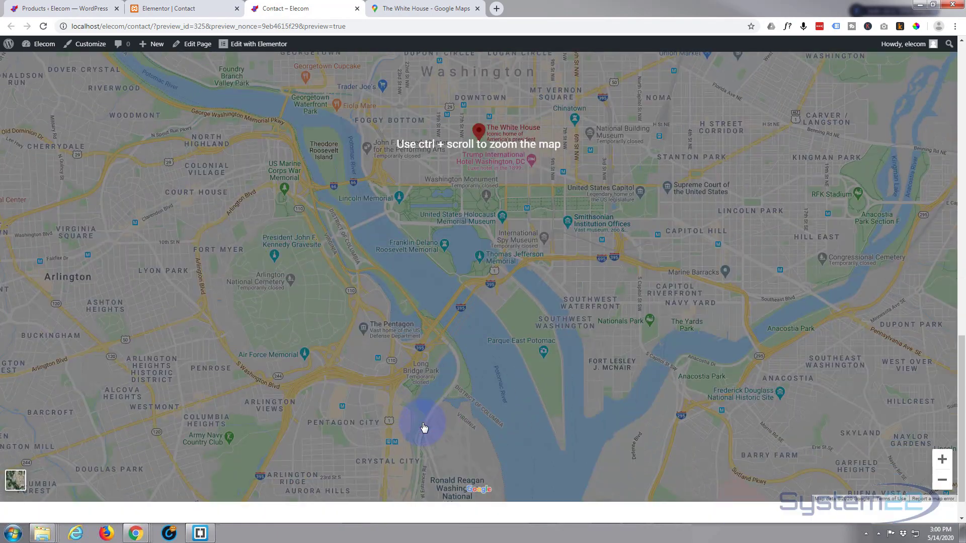
pyautogui.scroll(9, 416, 427)
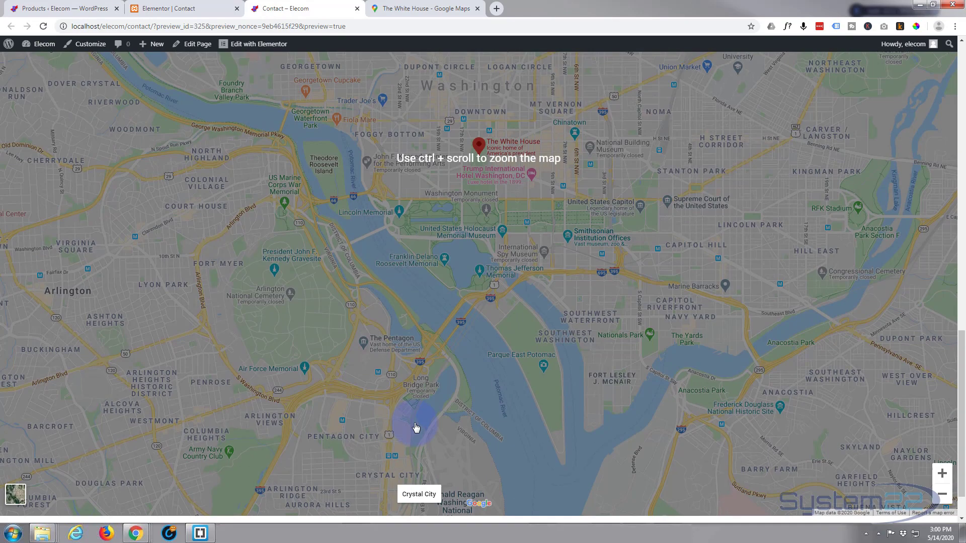
pyautogui.scroll(2, 415, 427)
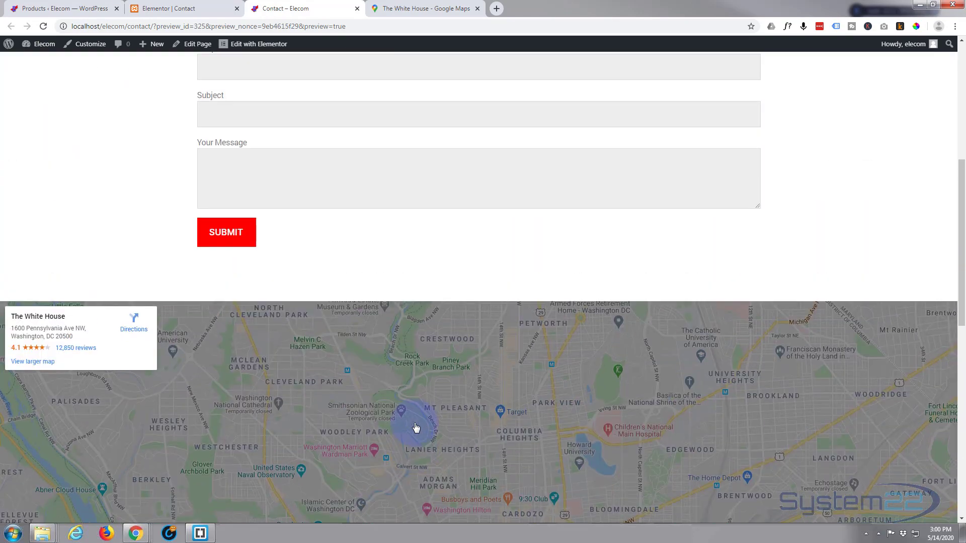
pyautogui.scroll(-2, 415, 427)
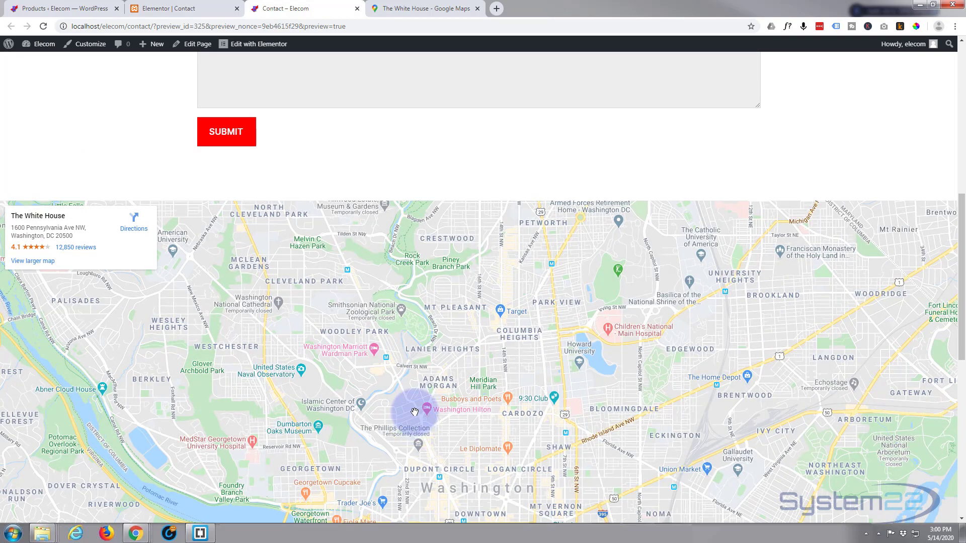
pyautogui.scroll(-3, 415, 427)
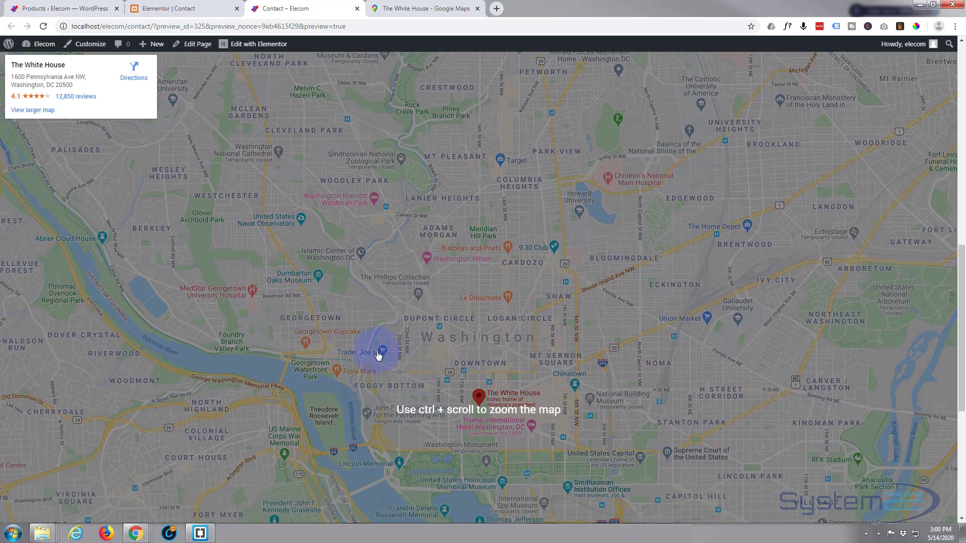
pyautogui.keyDown('ctrl'); pyautogui.scroll(2, 385, 323); pyautogui.keyUp('ctrl')
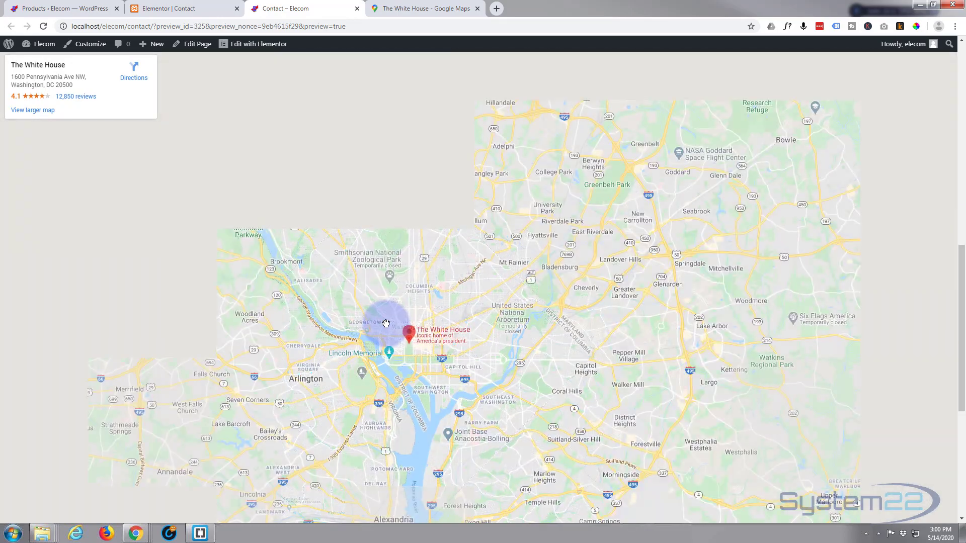
pyautogui.keyDown('ctrl'); pyautogui.scroll(3, 386, 323); pyautogui.keyUp('ctrl')
pyautogui.scroll(7, 387, 327)
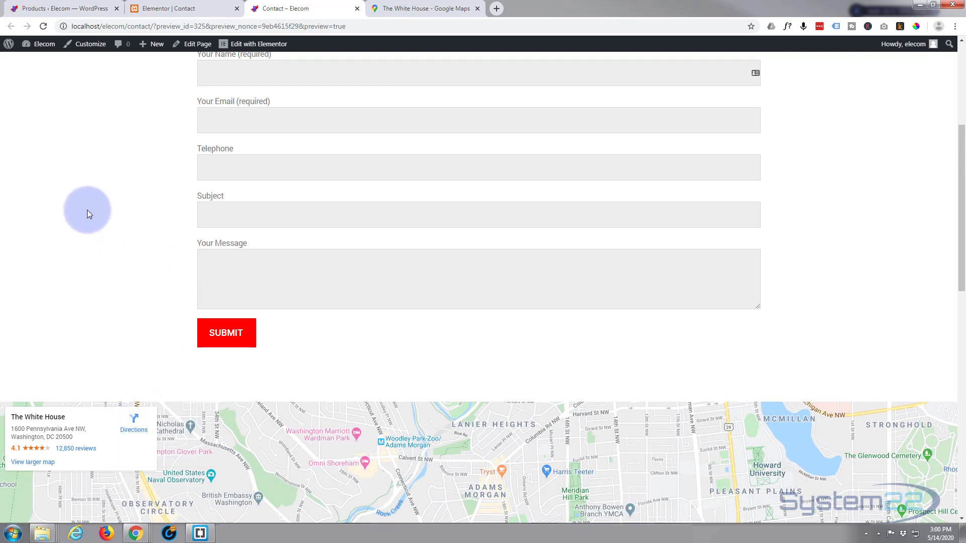
# Step: Return to the Elementor editor, set the map iframe's width to 100% and height to 400 in the HTML widget, and update the page
pyautogui.click(183, 9)
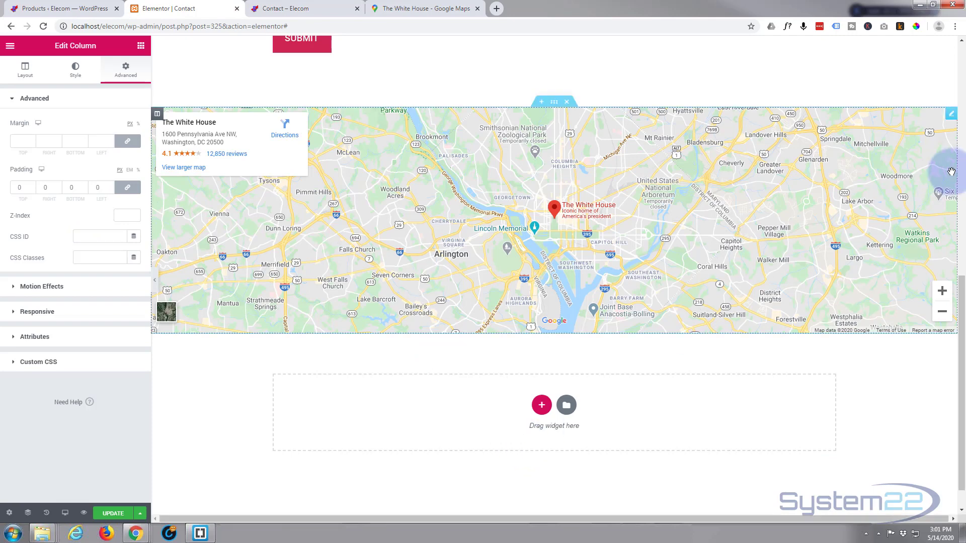
pyautogui.click(950, 115)
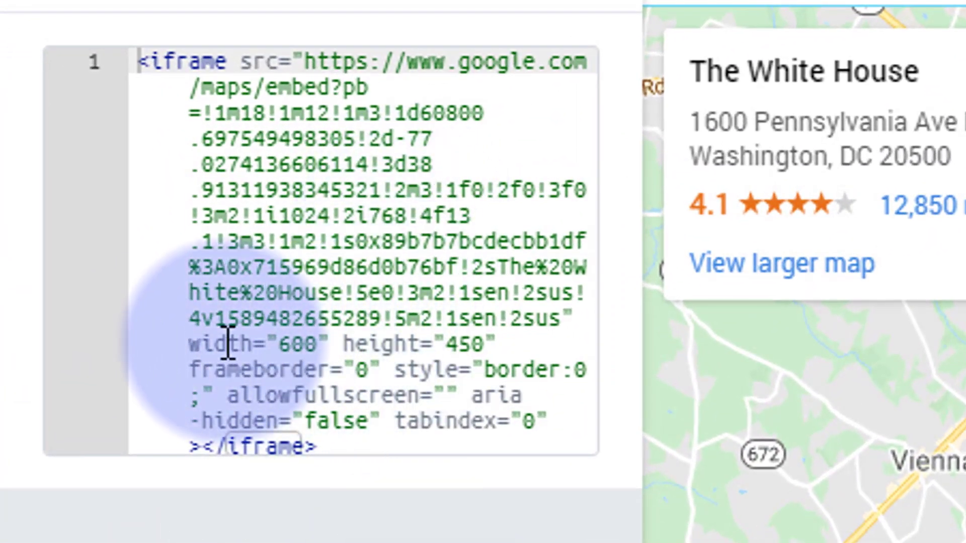
pyautogui.moveTo(190, 344); pyautogui.dragTo(523, 349)
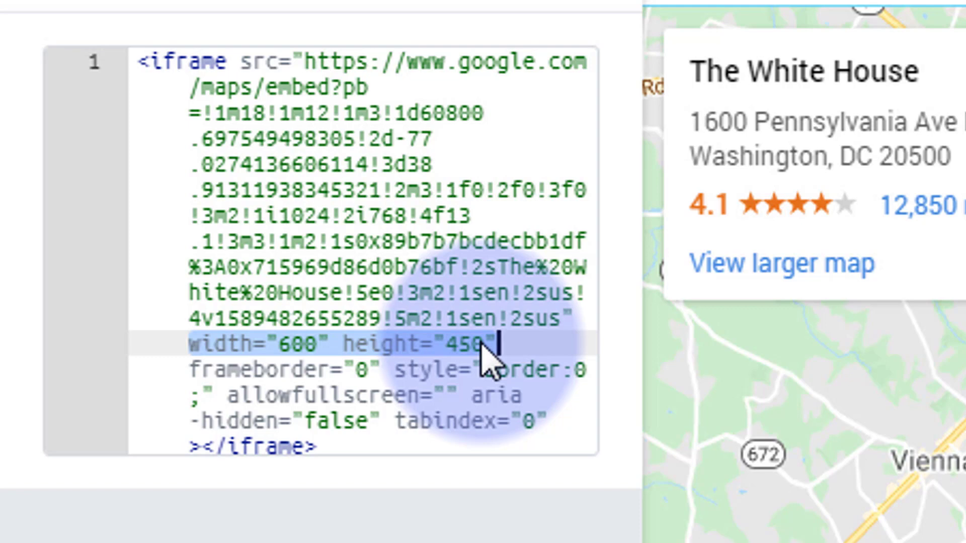
pyautogui.moveTo(280, 344); pyautogui.dragTo(318, 346)
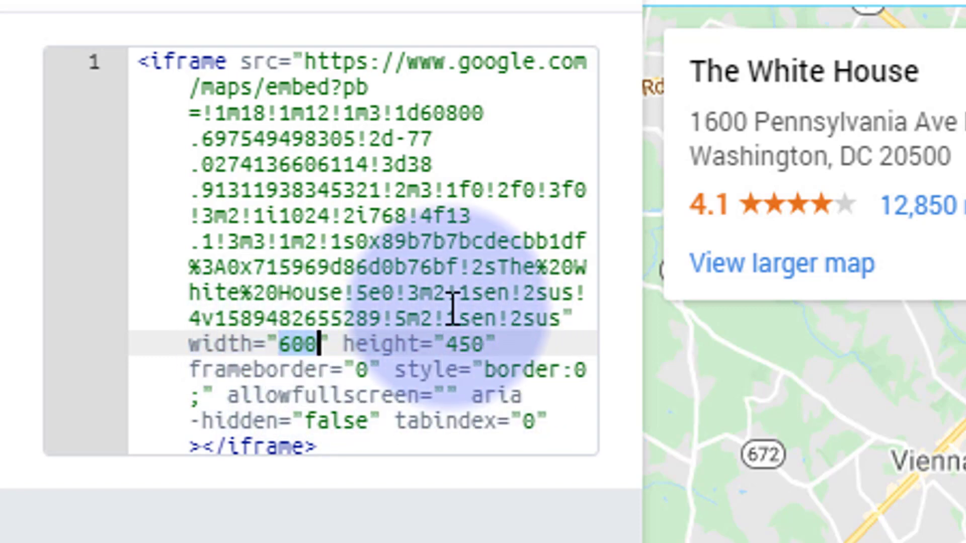
pyautogui.write('100')
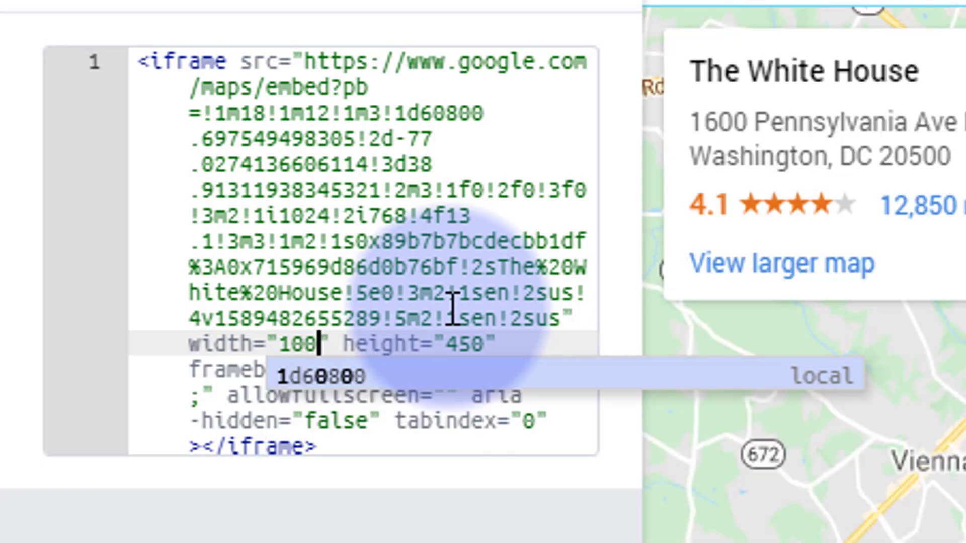
pyautogui.write('%')
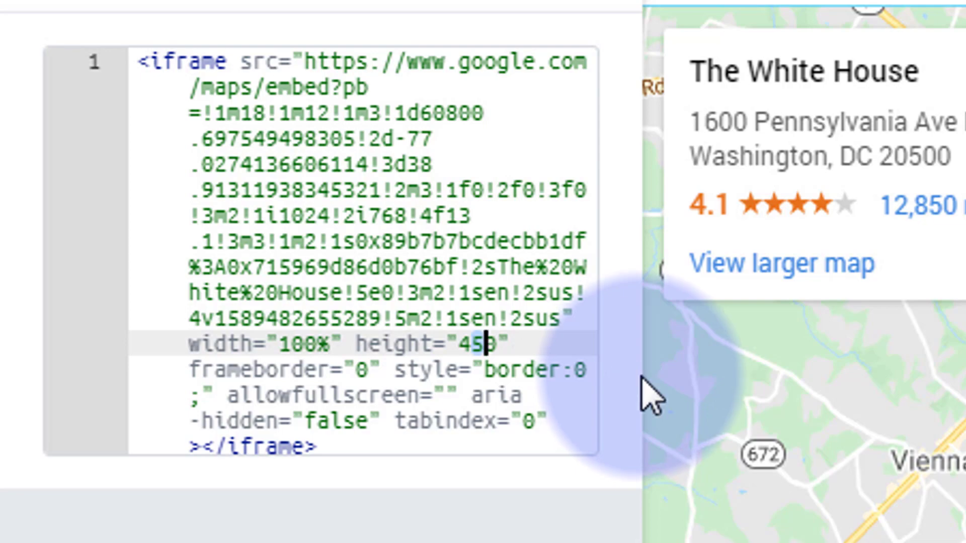
pyautogui.write('0')
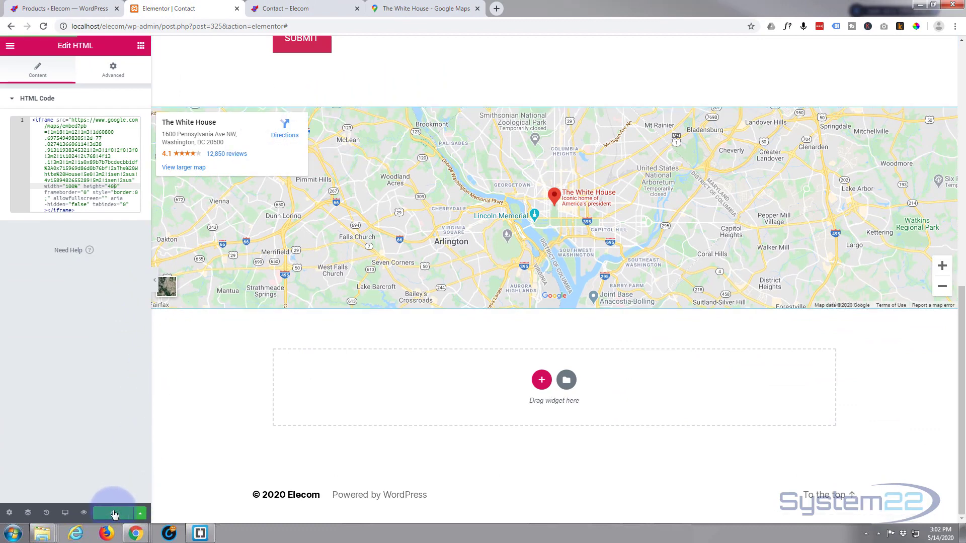
# Step: Preview the updated Contact page and check the resized map below the form, zooming it out and in
pyautogui.click(83, 513)
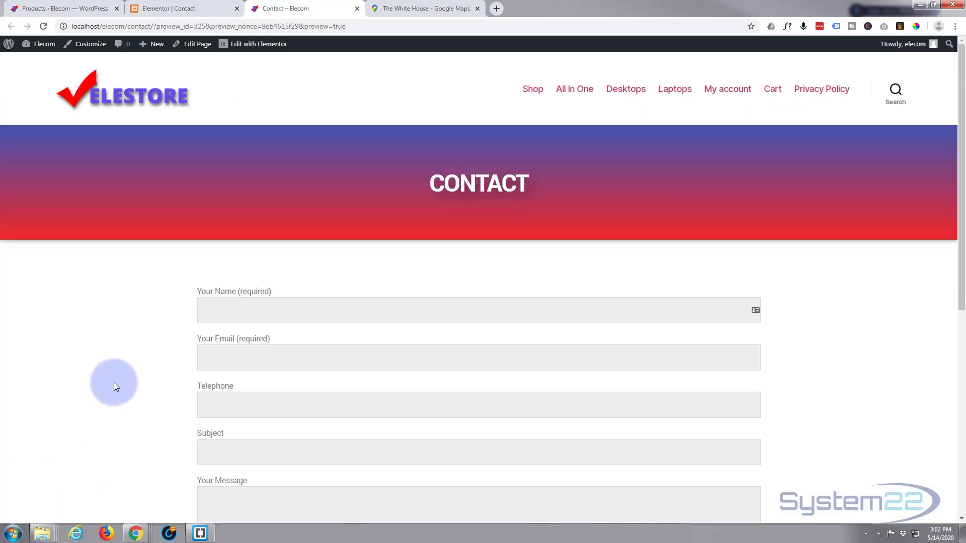
pyautogui.scroll(-8, 112, 372)
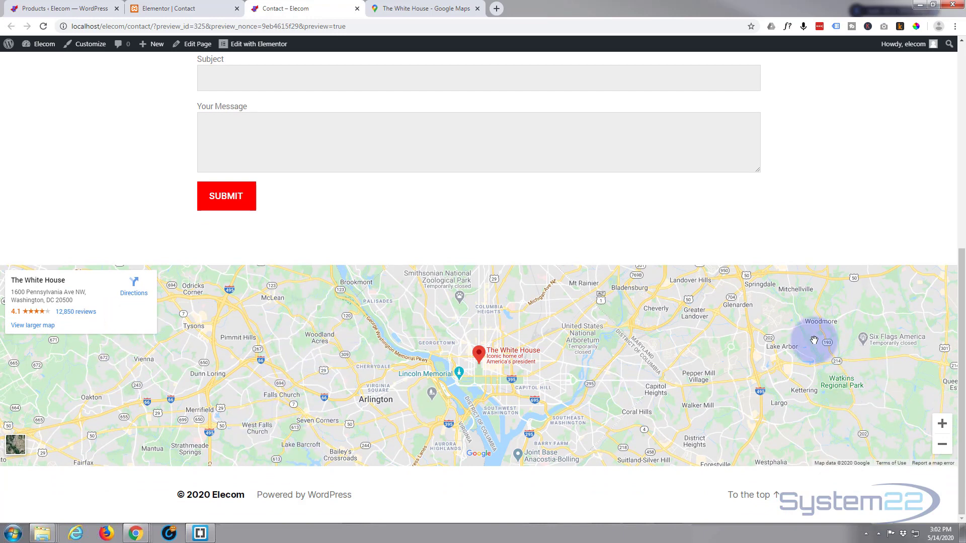
pyautogui.scroll(2, 763, 366)
pyautogui.scroll(-1, 760, 370)
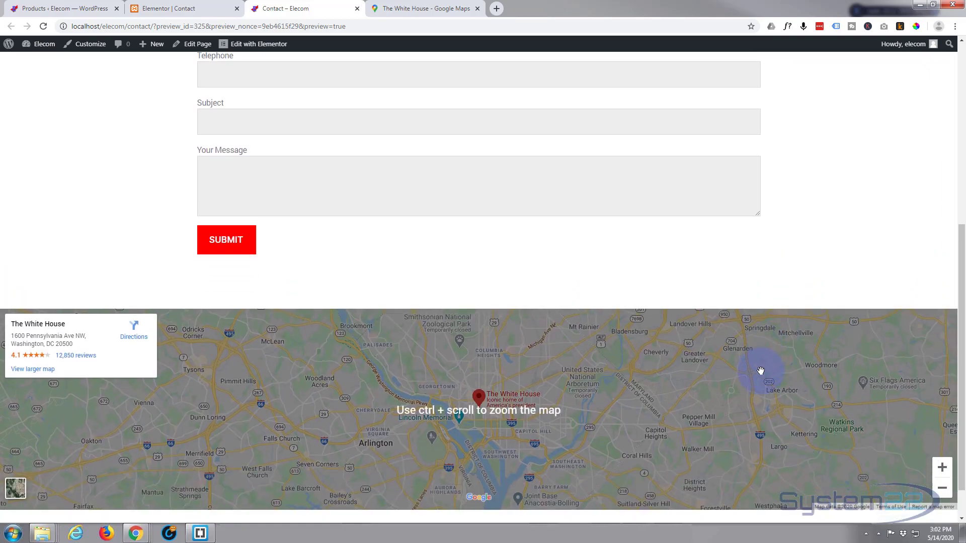
pyautogui.scroll(-1, 760, 371)
pyautogui.keyDown('ctrl'); pyautogui.scroll(-3, 689, 373); pyautogui.keyUp('ctrl')
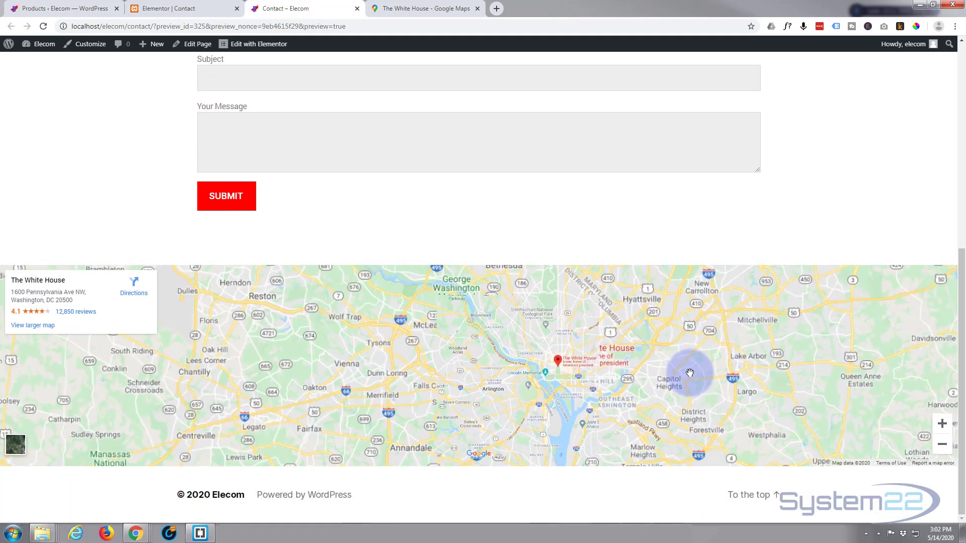
pyautogui.keyDown('ctrl'); pyautogui.scroll(3, 690, 373); pyautogui.keyUp('ctrl')
pyautogui.keyDown('ctrl'); pyautogui.scroll(-2, 689, 373); pyautogui.keyUp('ctrl')
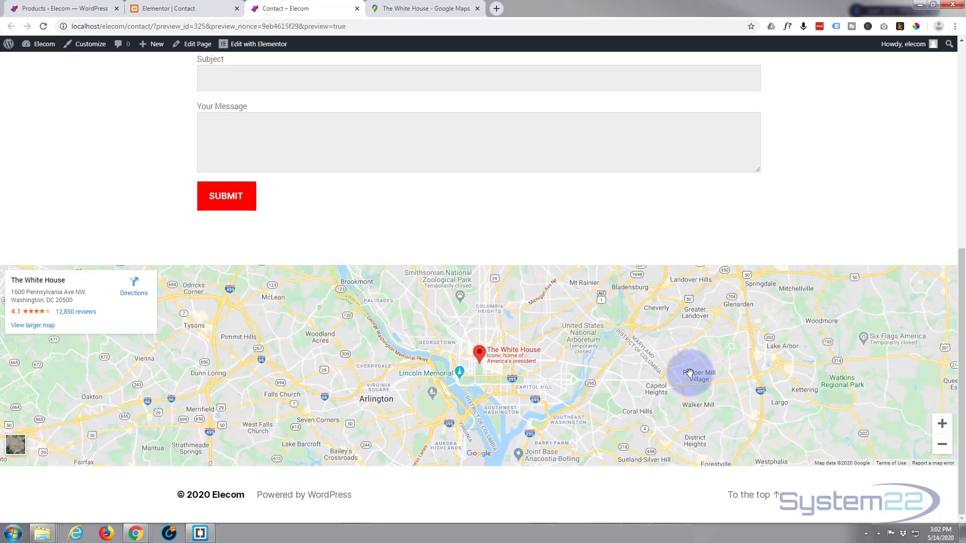